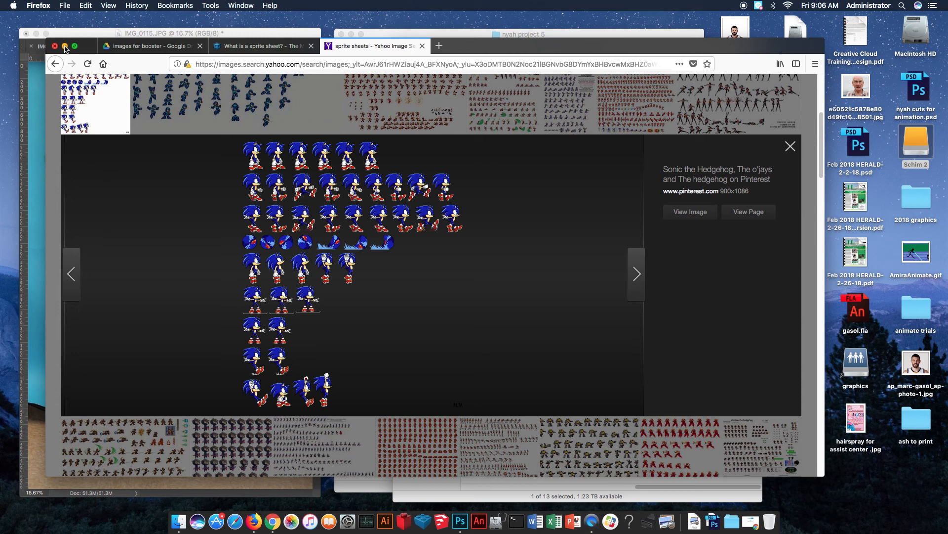
Step: Minimize the browser window and bring the nyah project 5 folder to the front
click(65, 48)
click(443, 53)
click(401, 44)
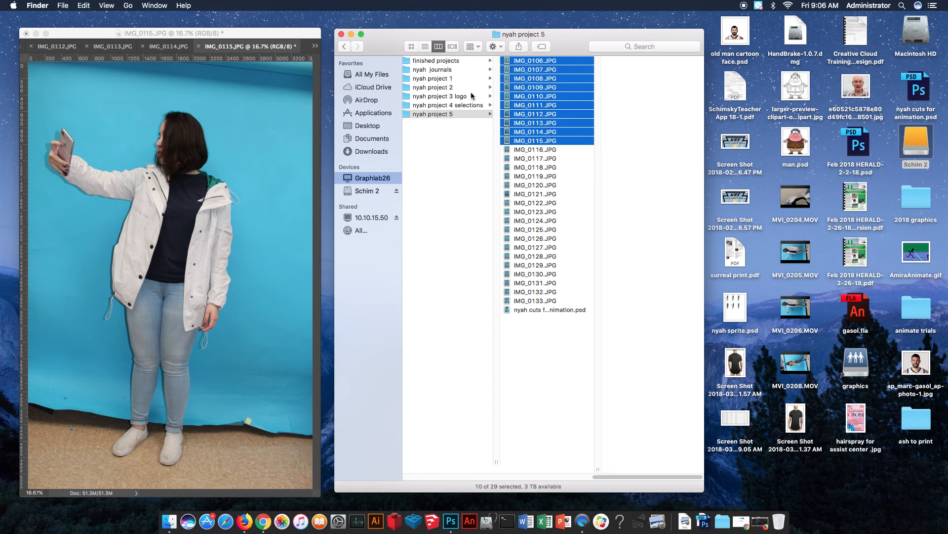
Step: Find the option to open the selected photos IMG_0106.JPG to IMG_0115.JPG with Adobe Photoshop CC 2017
right_click(521, 78)
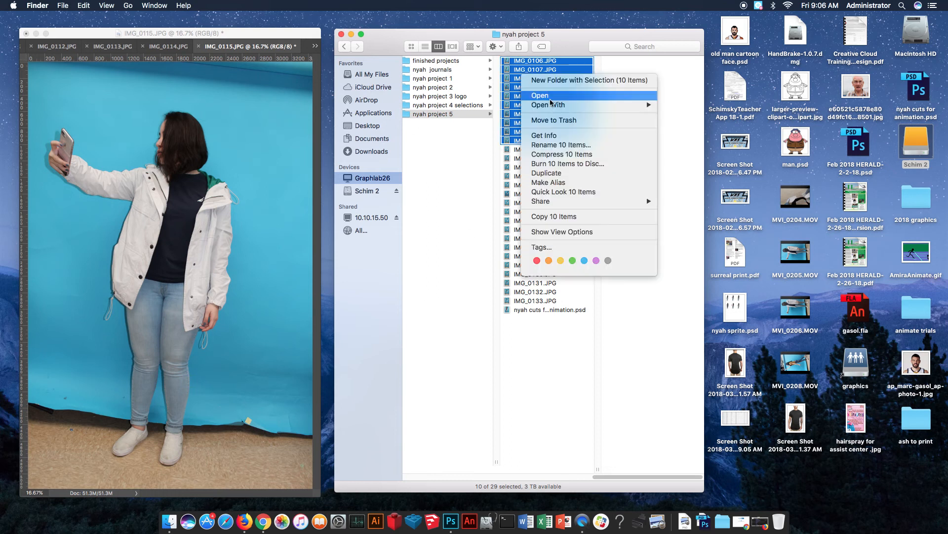
mouse_move(568, 105)
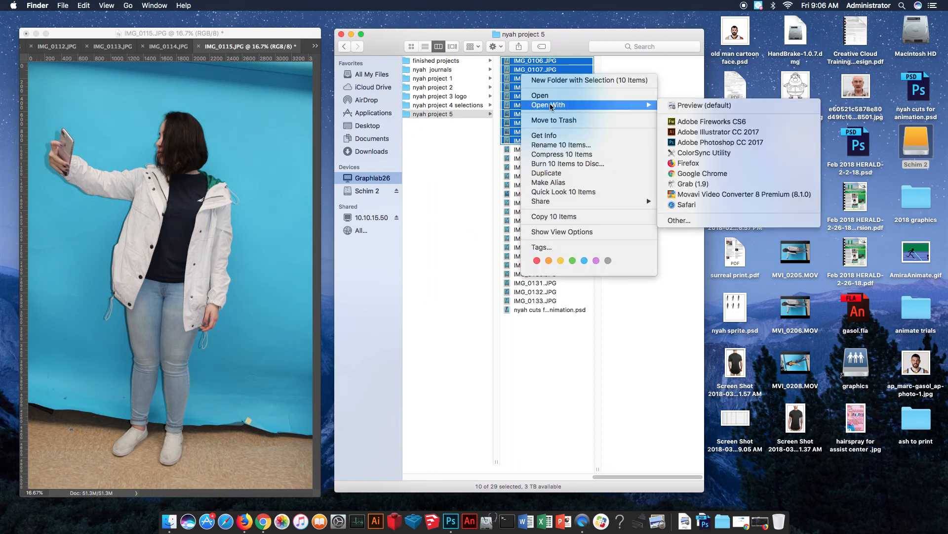
click(686, 144)
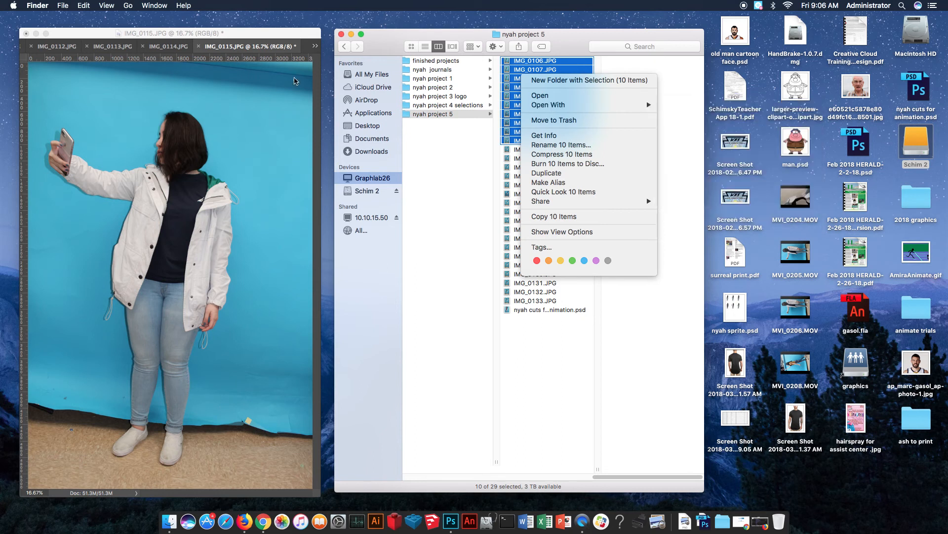
Step: Switch to Photoshop, create a Letter document of 8.5 x 11 inches at 300 ppi, and move the Layers panel off its canvas
drag(230, 36, 238, 41)
click(89, 7)
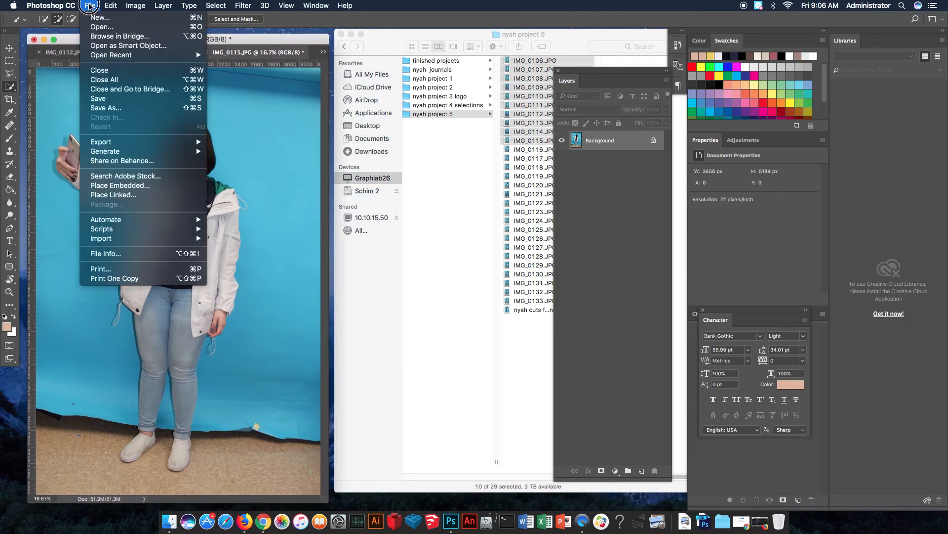
click(92, 18)
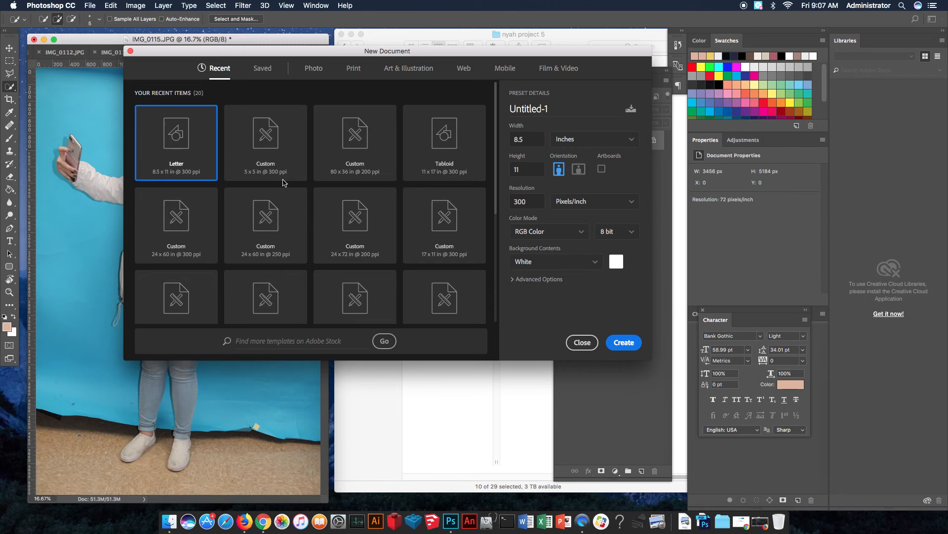
click(625, 342)
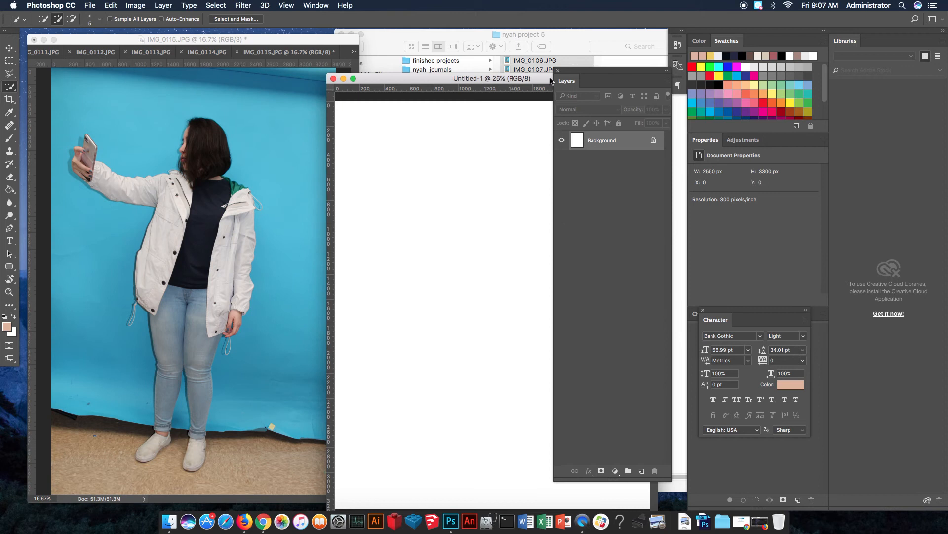
drag(568, 70, 672, 152)
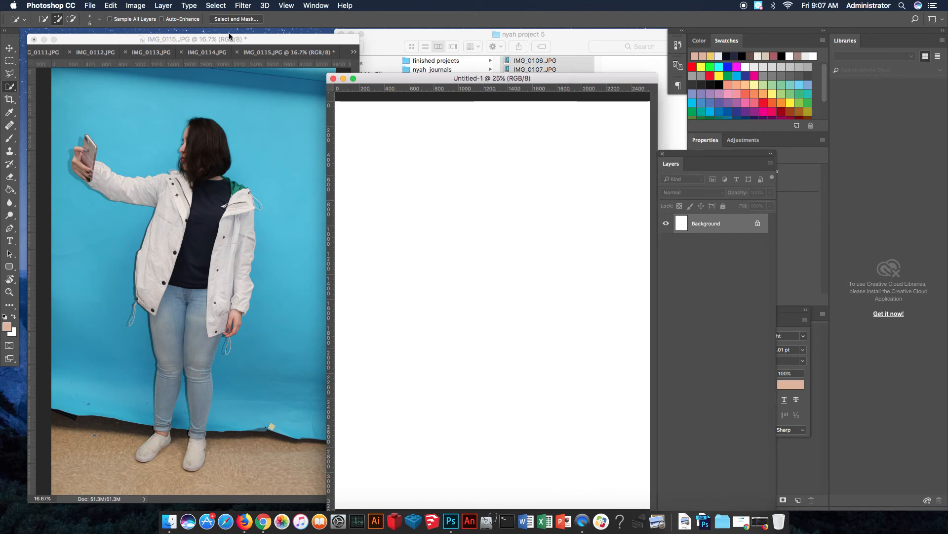
Step: Show the grid on the blank Untitled-1 document
click(285, 6)
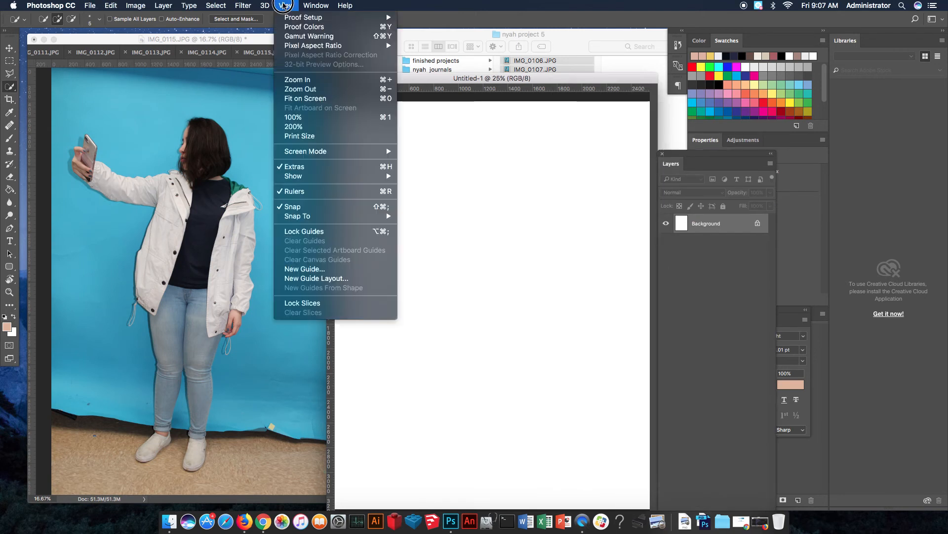
click(340, 178)
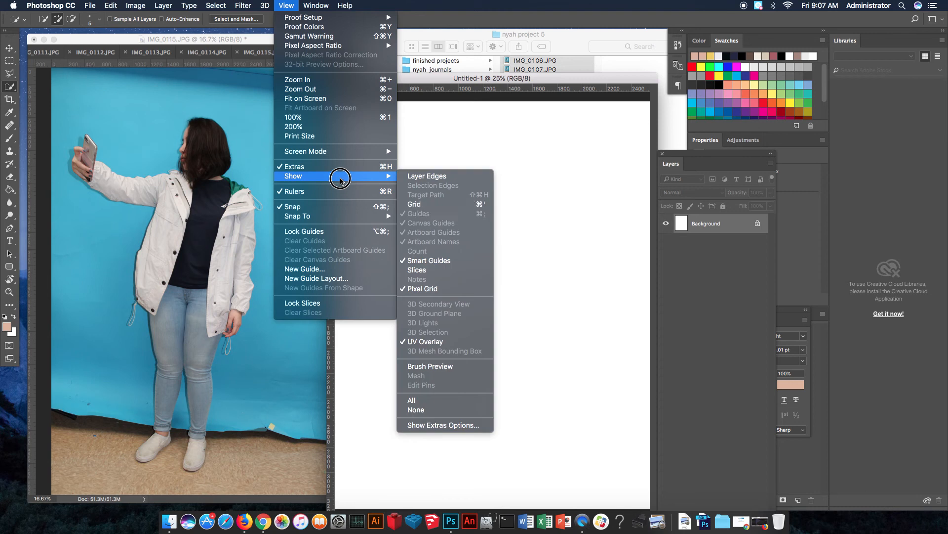
click(427, 206)
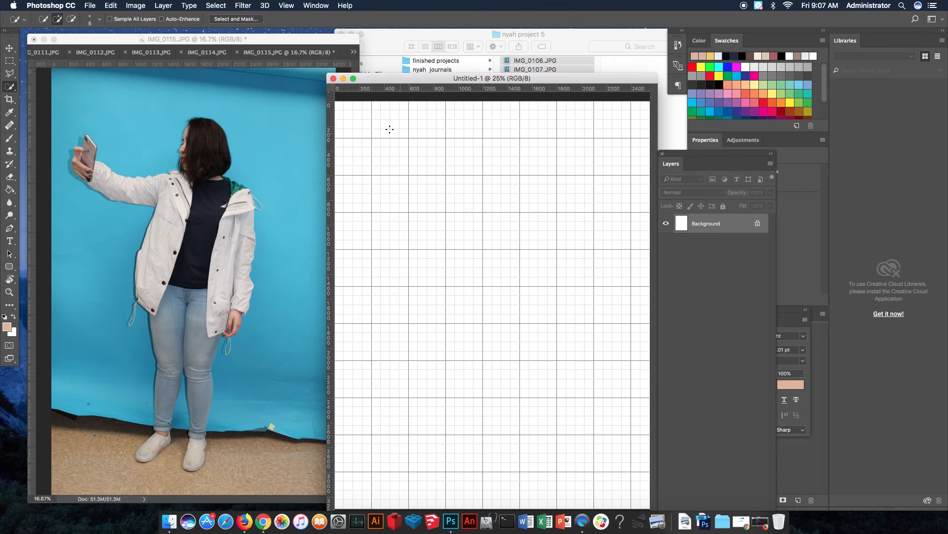
click(282, 5)
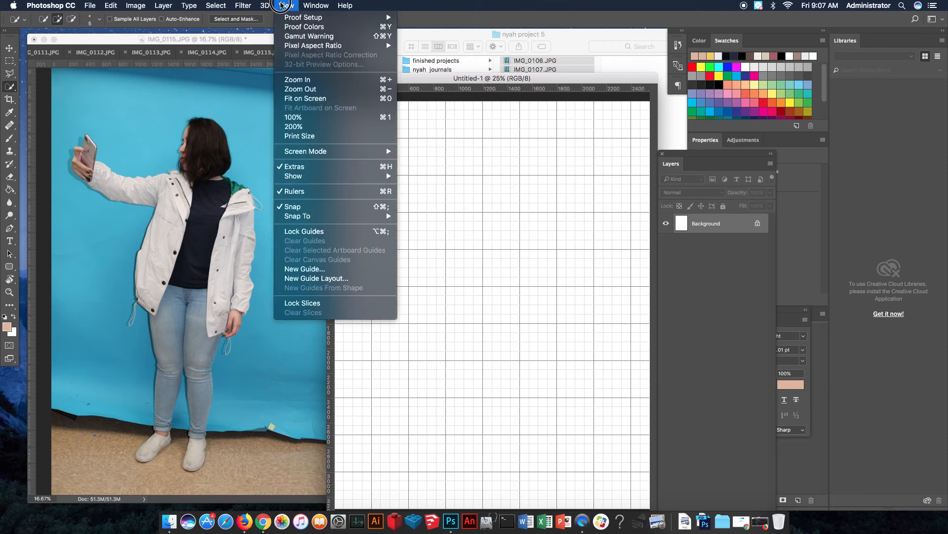
mouse_move(340, 181)
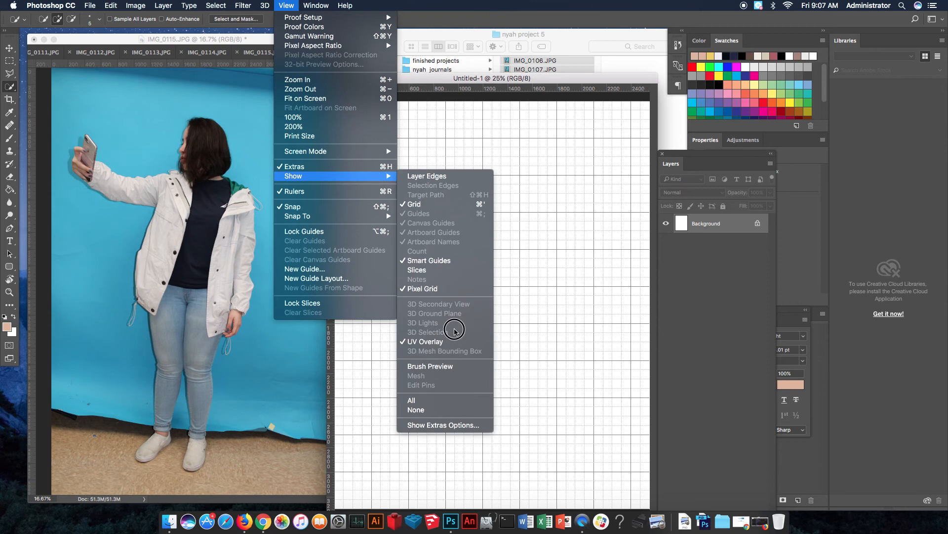
click(477, 425)
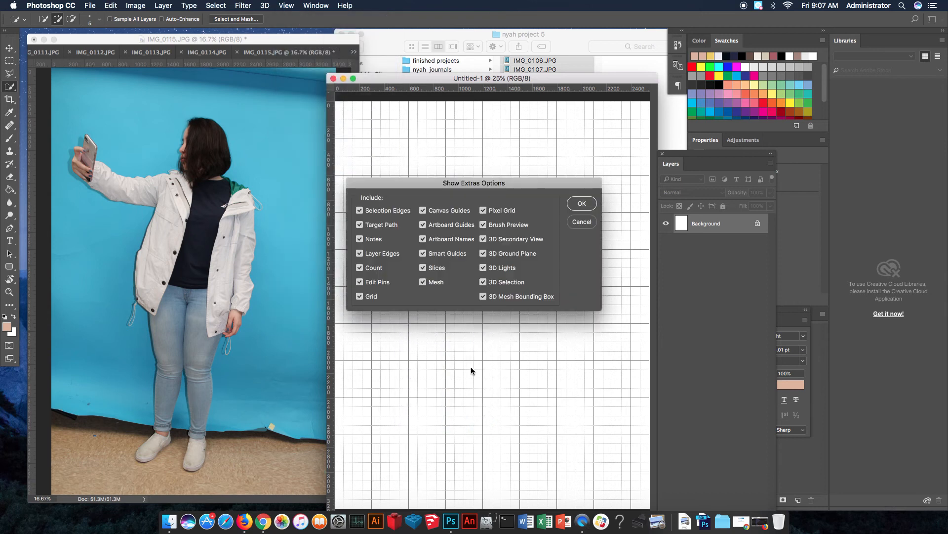
click(581, 221)
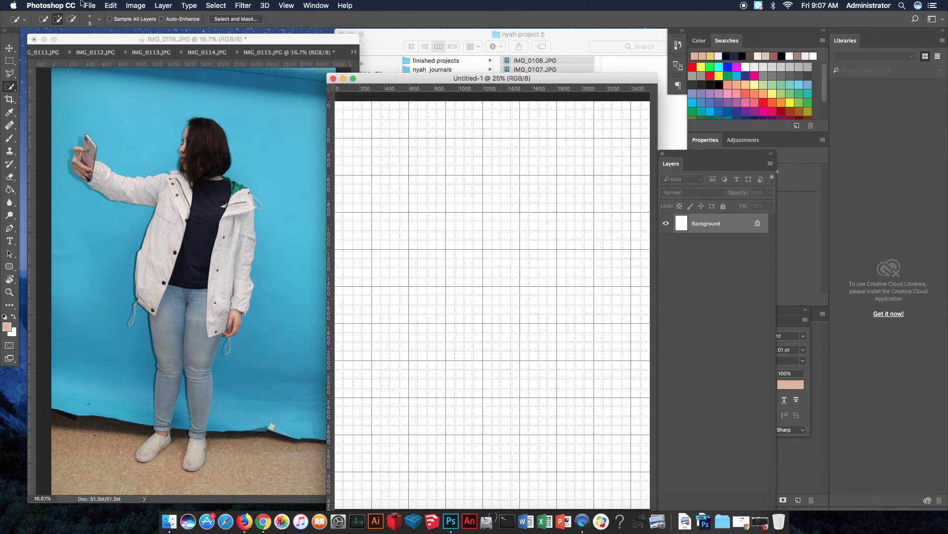
Step: Set the grid preferences to a gridline every 3 inches
click(89, 5)
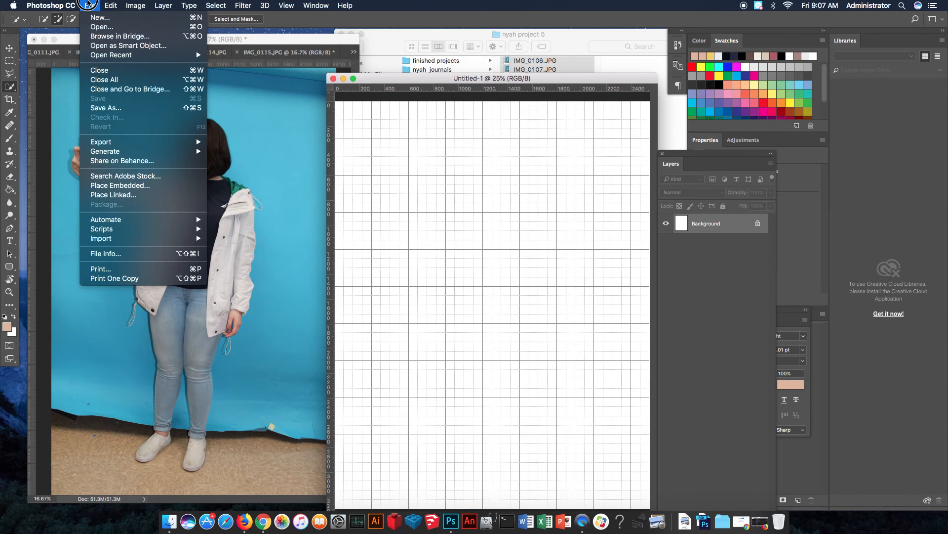
mouse_move(61, 2)
mouse_move(64, 36)
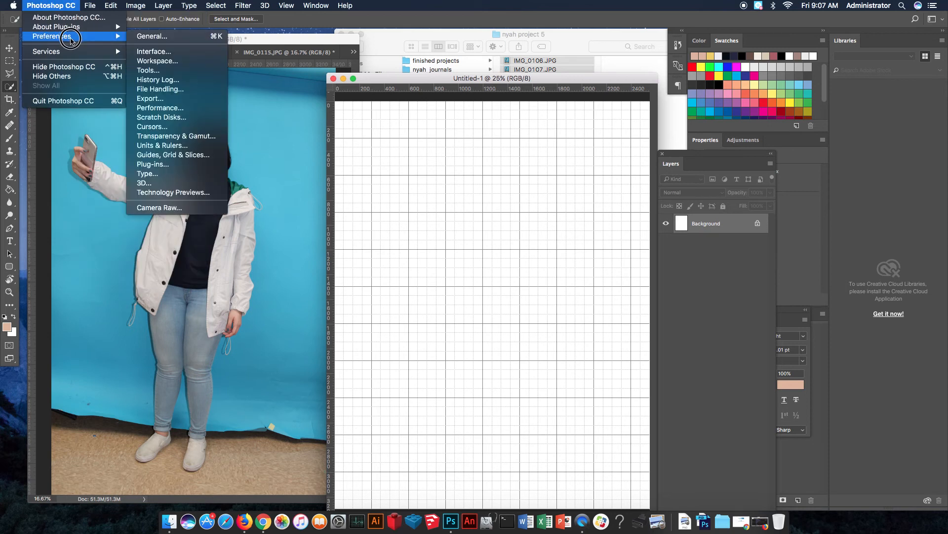
click(179, 155)
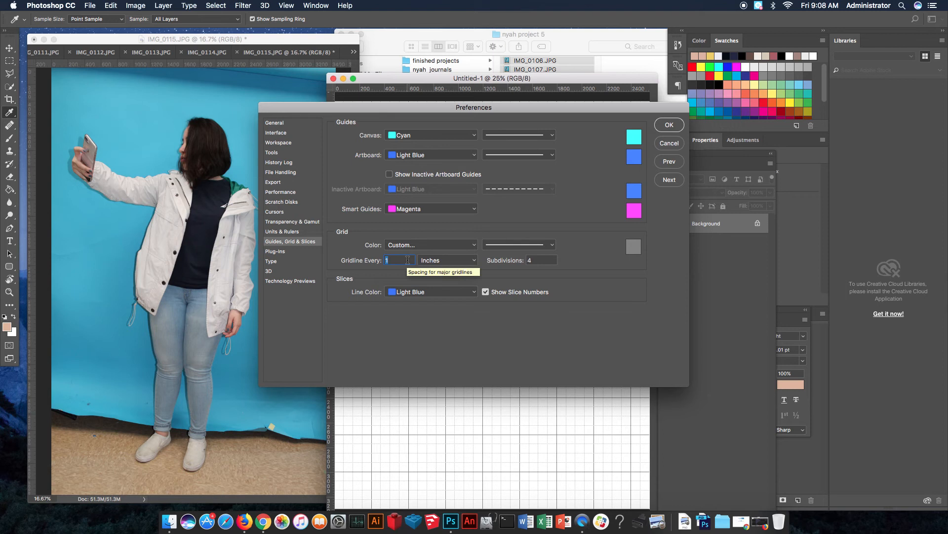
text(3)
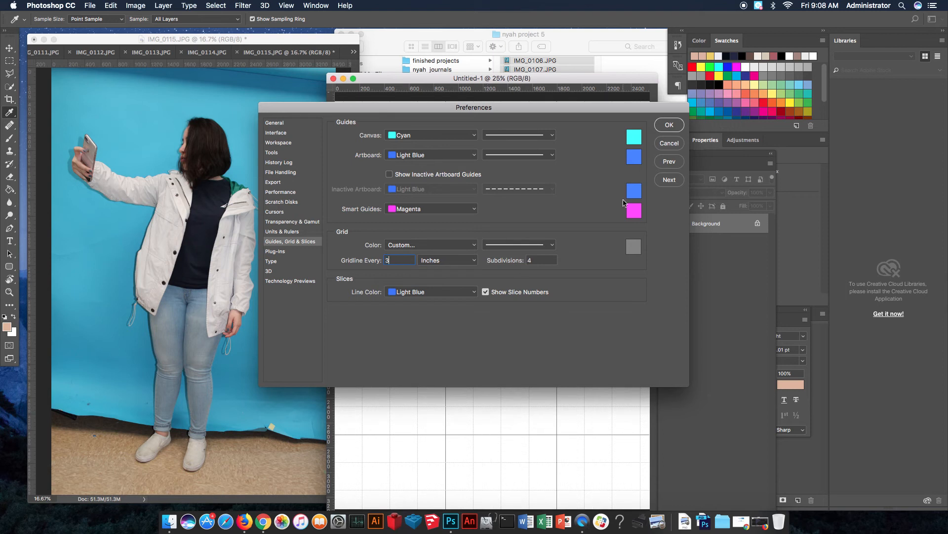
click(667, 126)
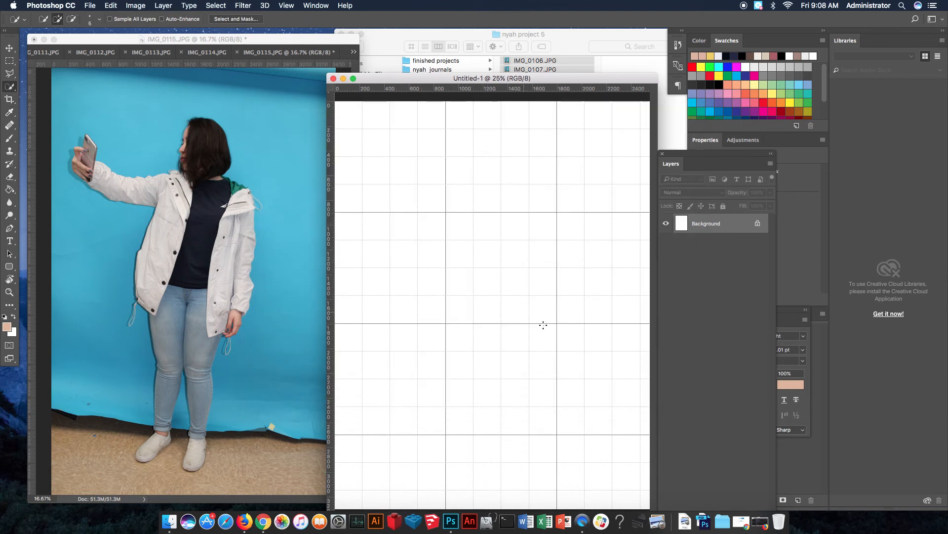
Step: Reopen the grid preferences, try a 4-inch gridline spacing, and set gridlines every 1 inch with 5 subdivisions
click(54, 6)
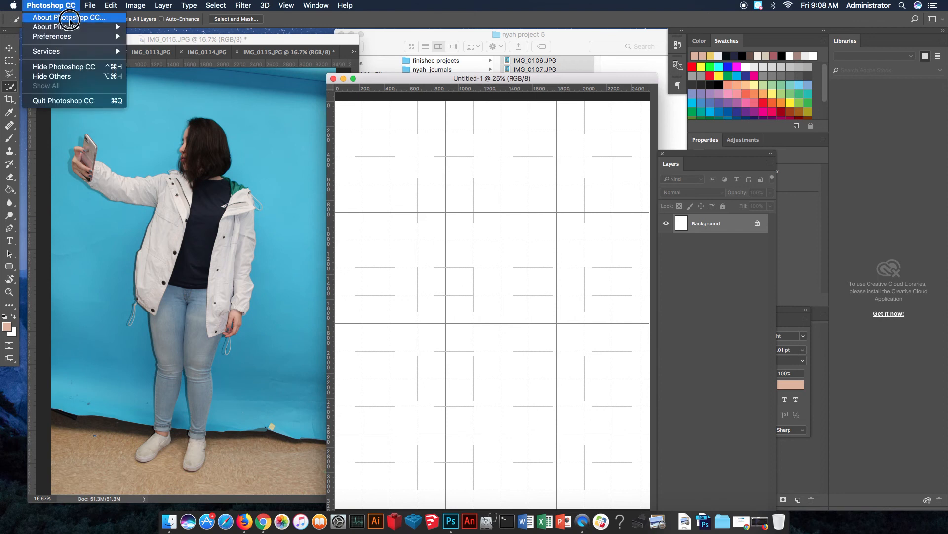
mouse_move(52, 36)
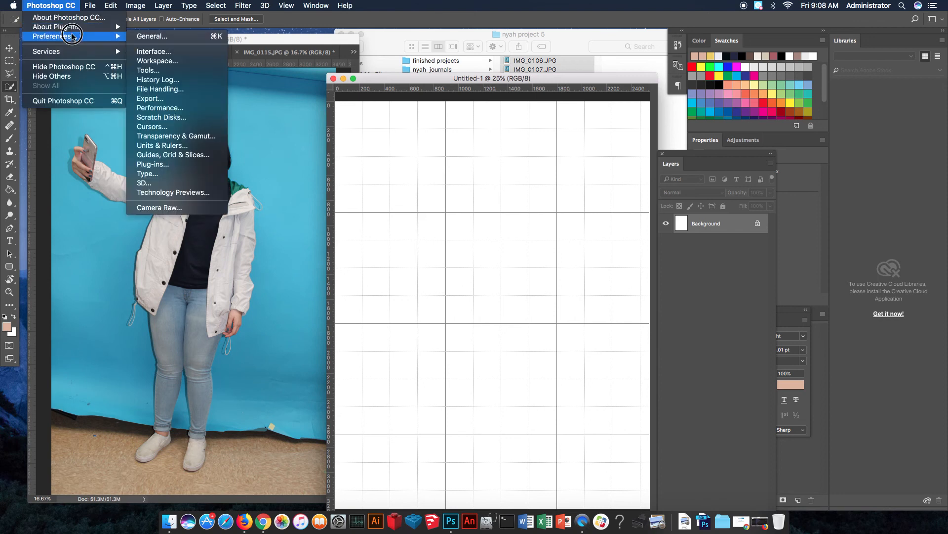
click(212, 154)
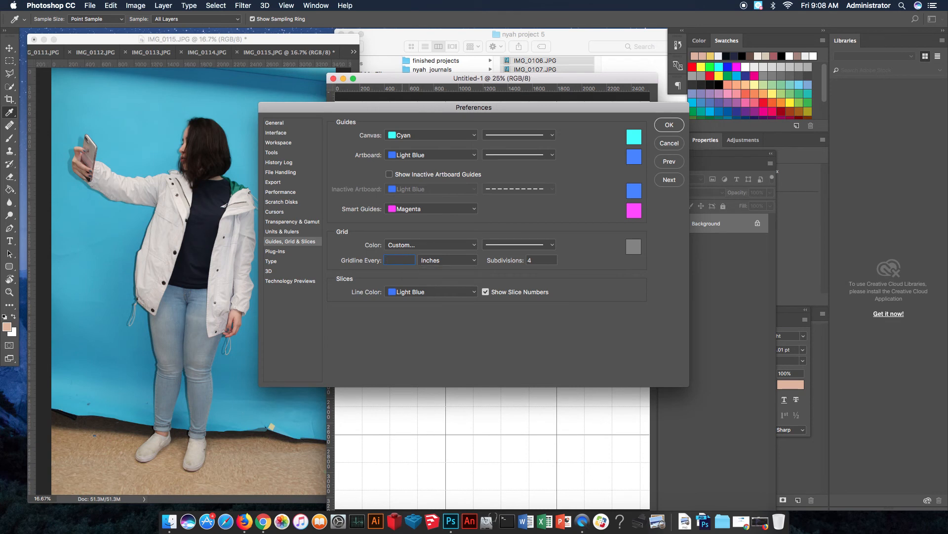
text(4)
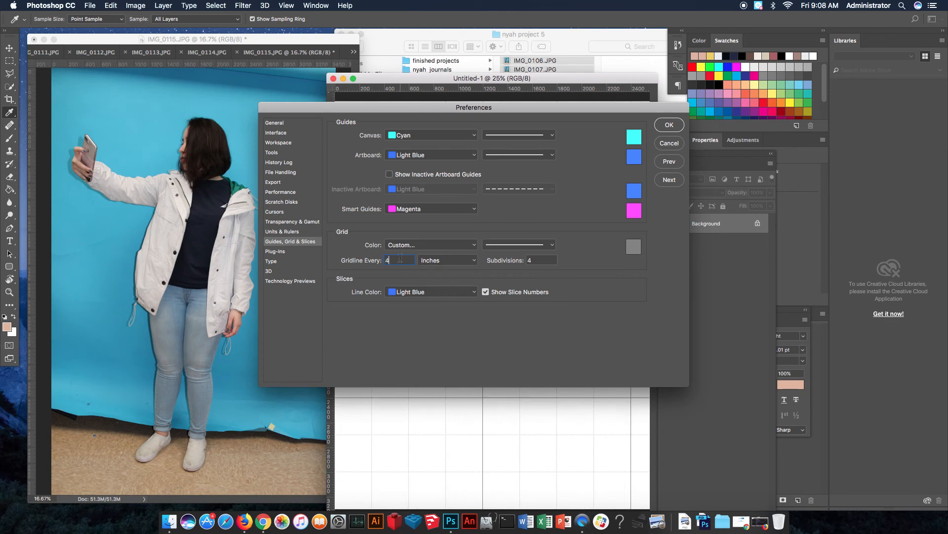
text(1)
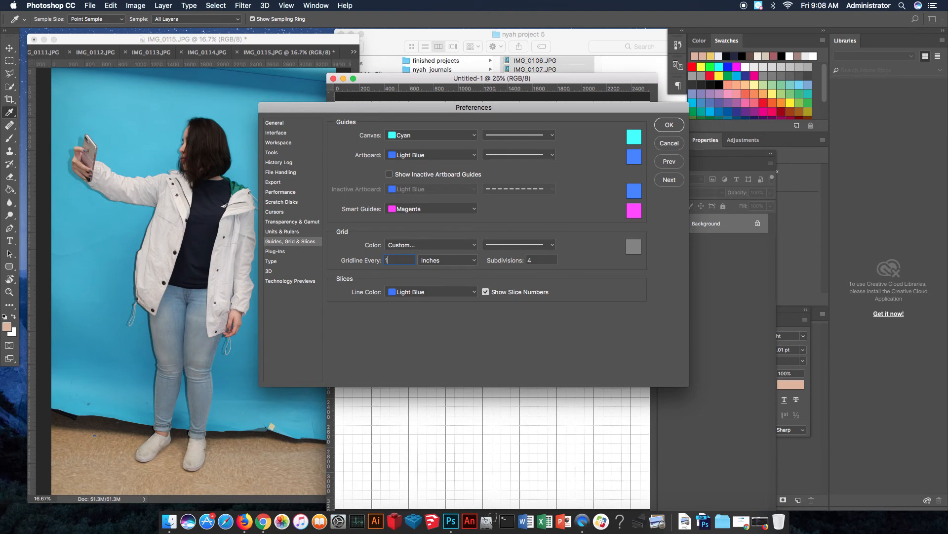
drag(538, 259, 517, 260)
text(5)
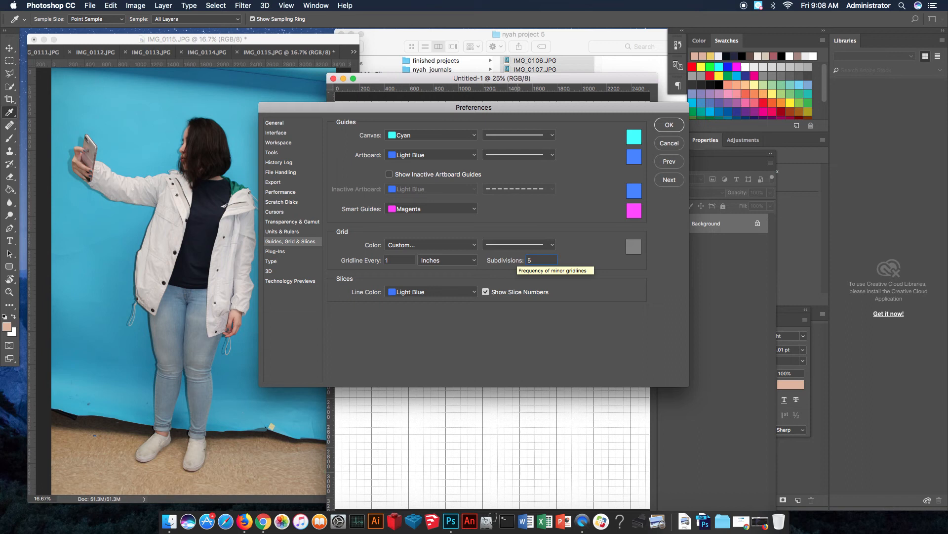
Step: Set the grid to a gridline every 2 inches with 4 subdivisions and apply the preferences
double_click(396, 260)
text(2)
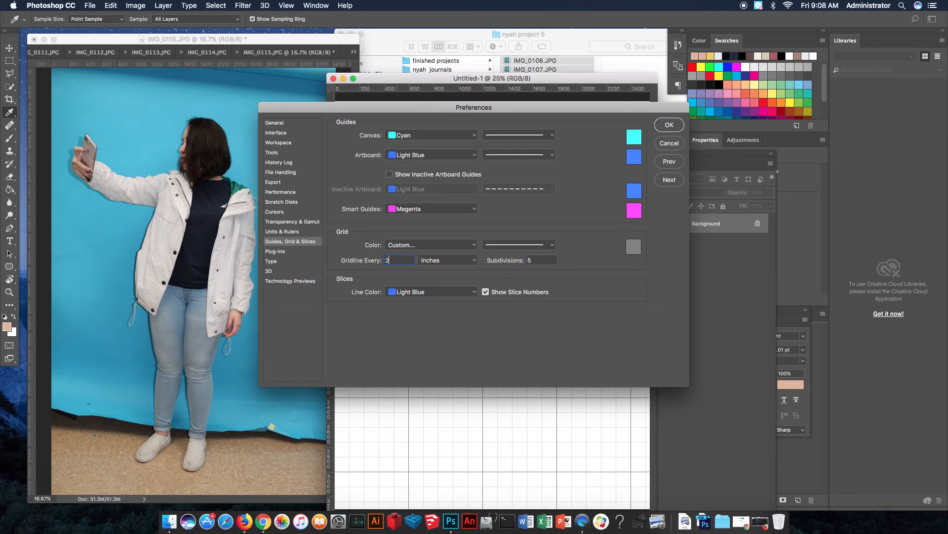
double_click(539, 262)
text(4)
click(676, 126)
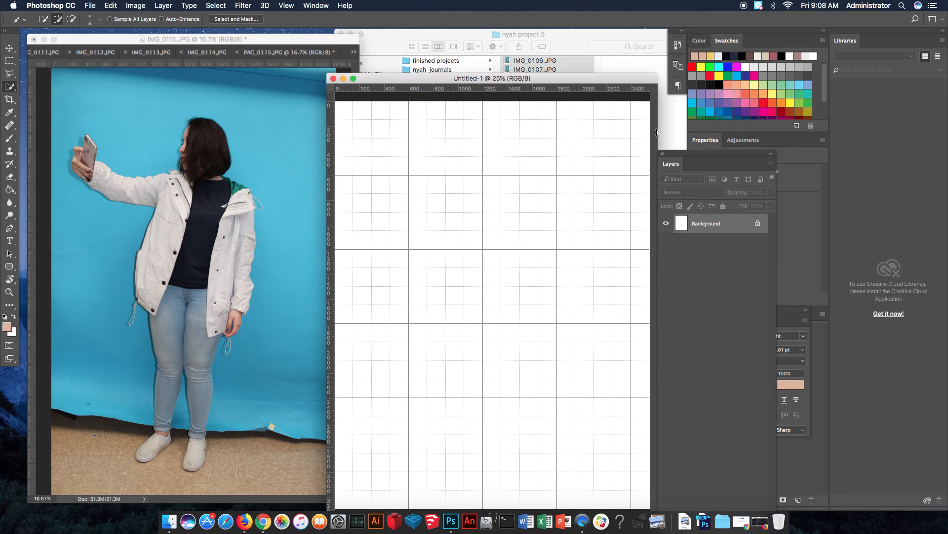
Step: Copy the IMG_0115.JPG photo into the Untitled-1 document with the Move tool
click(258, 39)
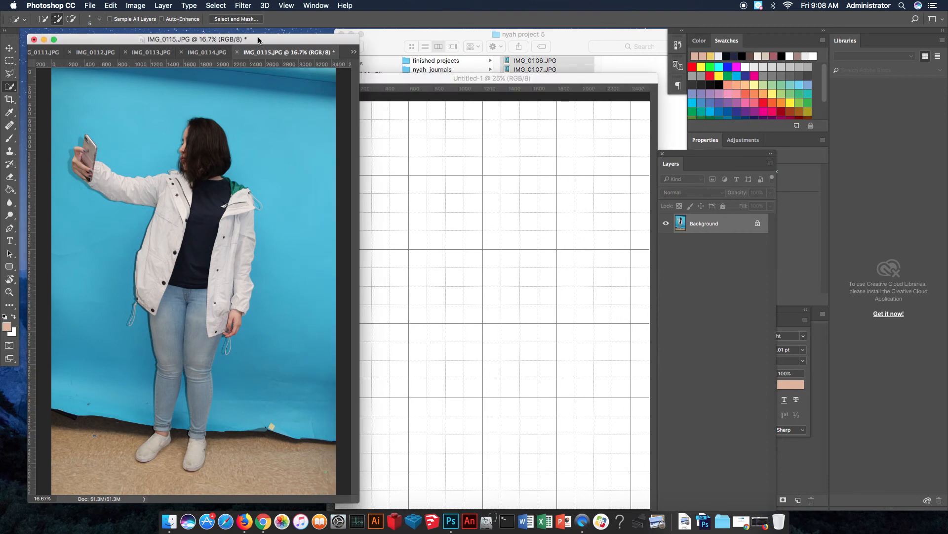
click(10, 49)
click(204, 161)
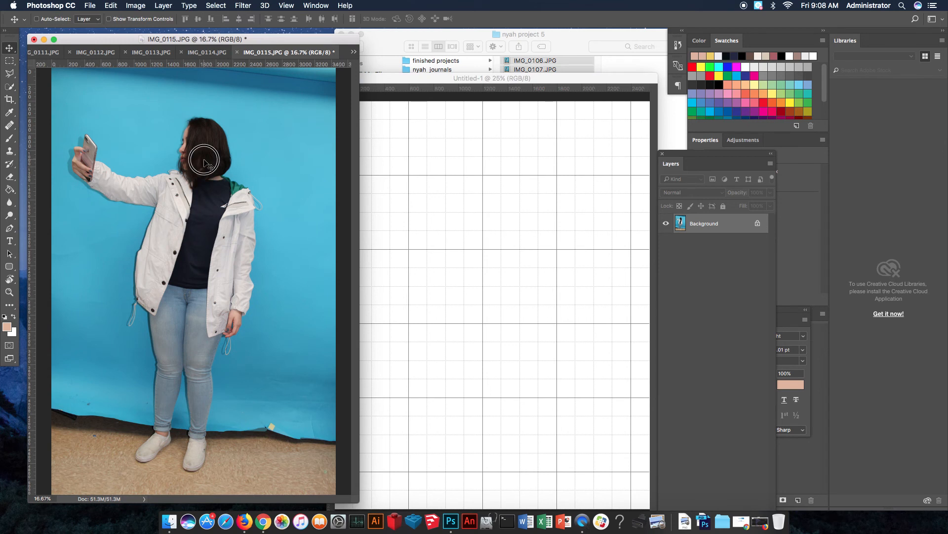
drag(203, 155, 455, 236)
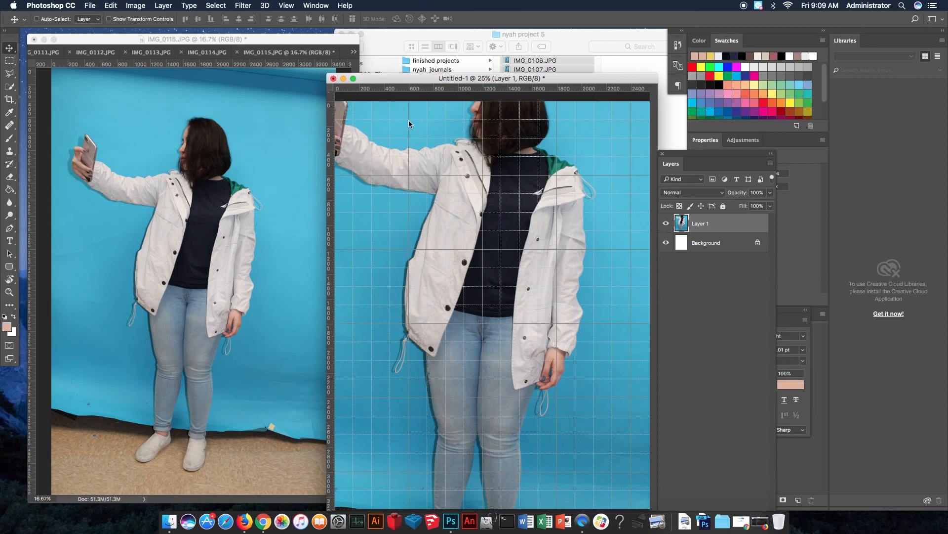
Step: Close IMG_0115.JPG and copy the IMG_0114.JPG photo into Untitled-1 as another layer
click(285, 42)
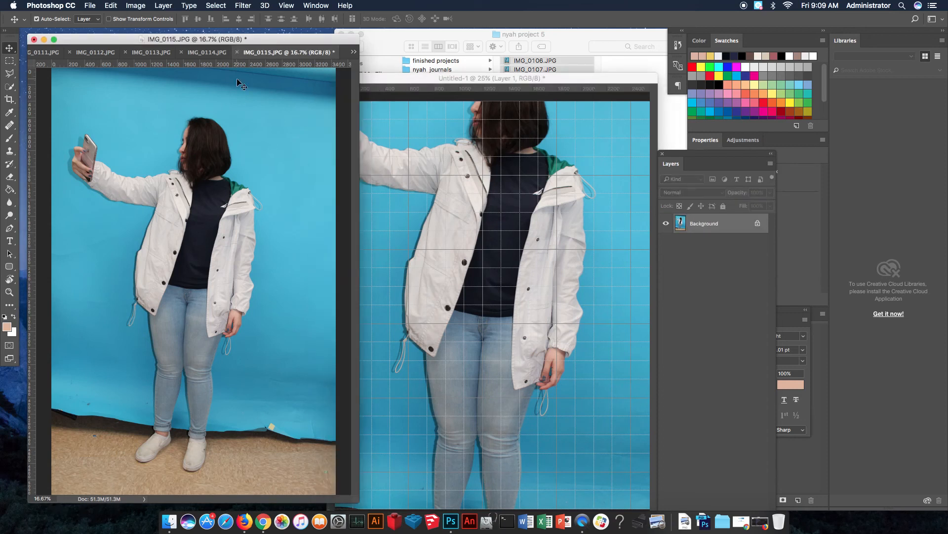
key(super+w)
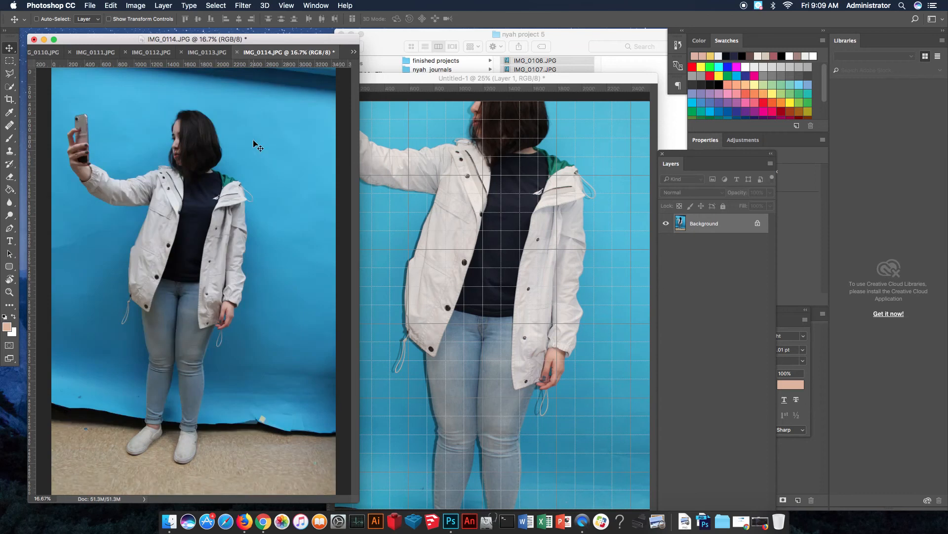
click(206, 150)
drag(207, 150, 500, 205)
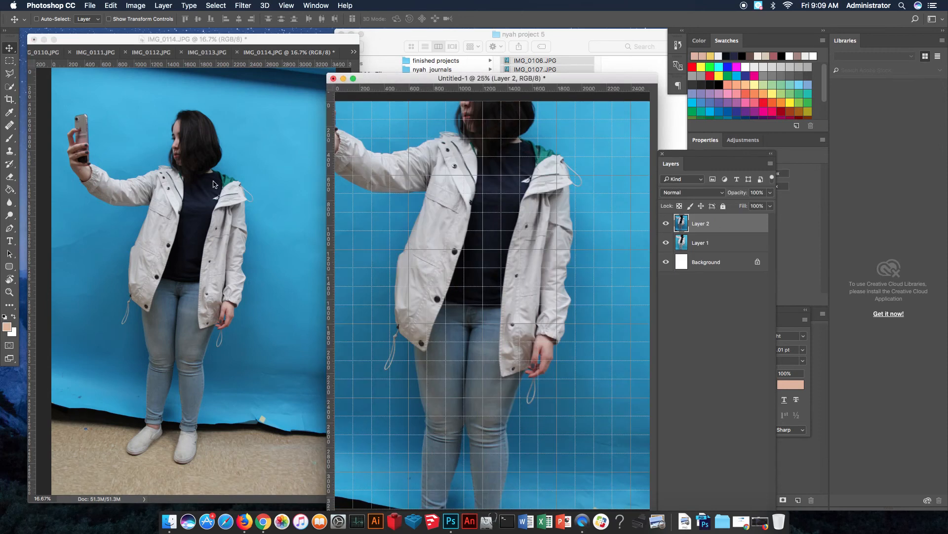
Step: Copy the IMG_0113.JPG and IMG_0112.JPG photos into Untitled-1 as new layers, closing IMG_0114.JPG and IMG_0113.JPG
click(185, 144)
key(super+w)
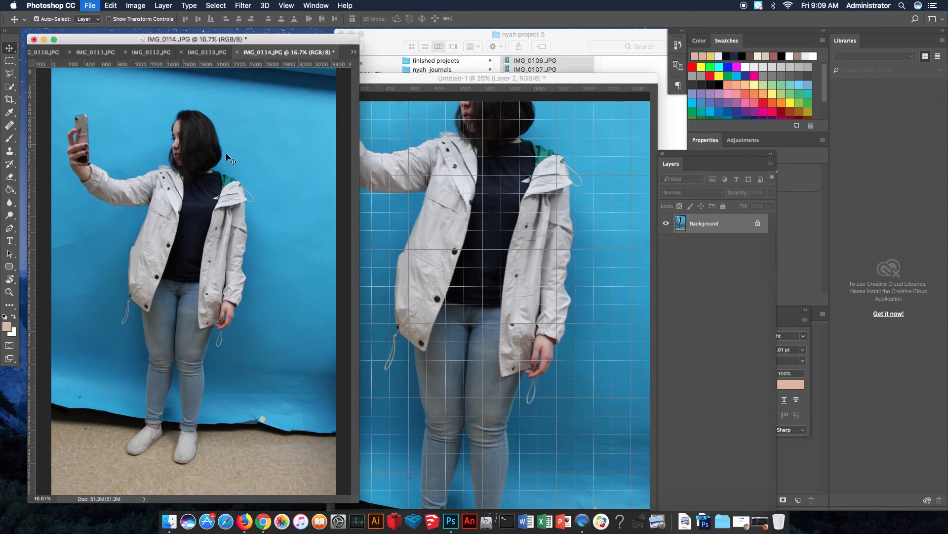
drag(192, 174, 462, 196)
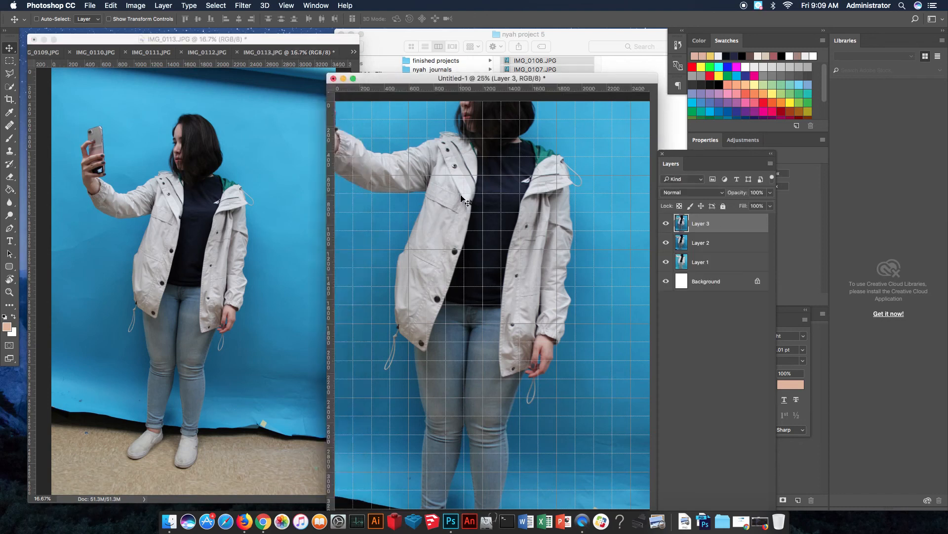
click(231, 183)
key(super+w)
drag(181, 169, 464, 217)
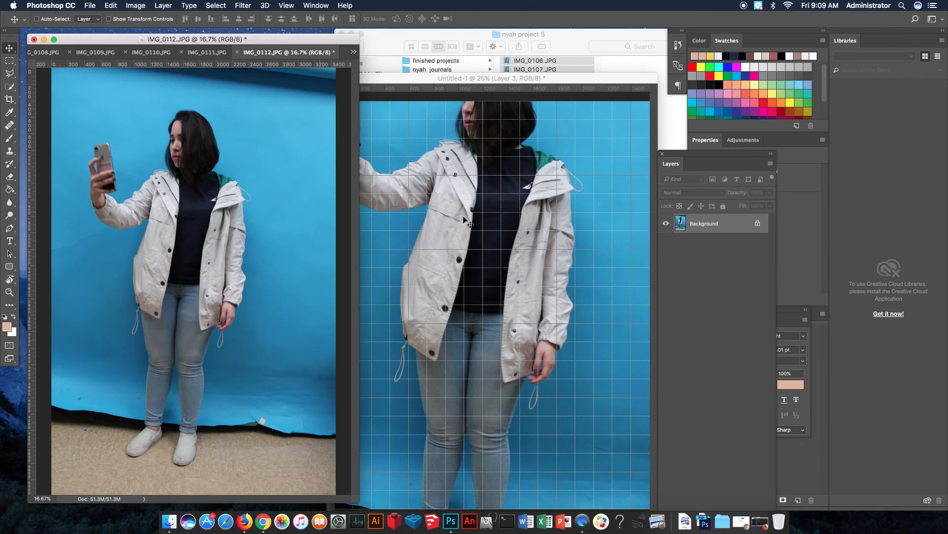
Step: Copy the IMG_0111.JPG and IMG_0110.JPG photos into Untitled-1 as new layers, closing IMG_0112.JPG and IMG_0111.JPG
click(213, 184)
key(super+w)
key(super+w)
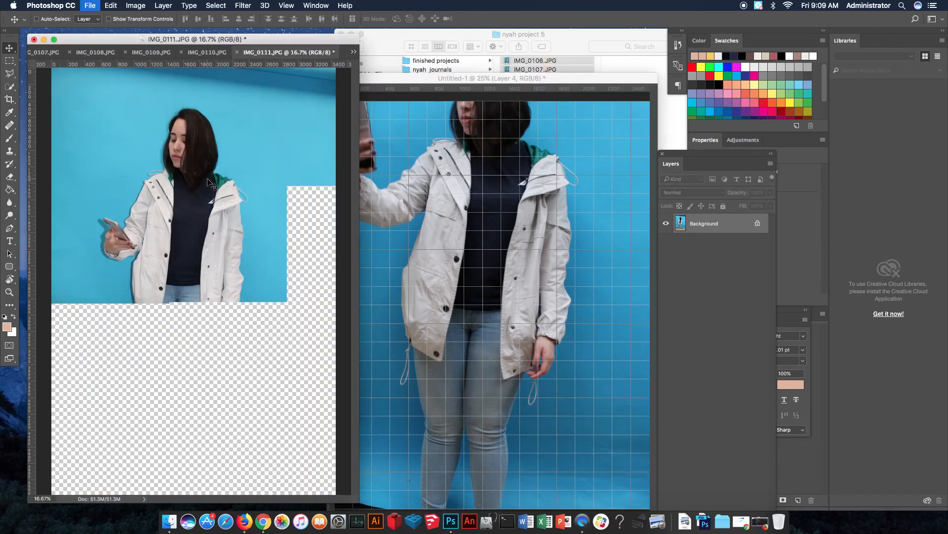
click(456, 224)
click(222, 205)
key(super+w)
drag(204, 172, 482, 228)
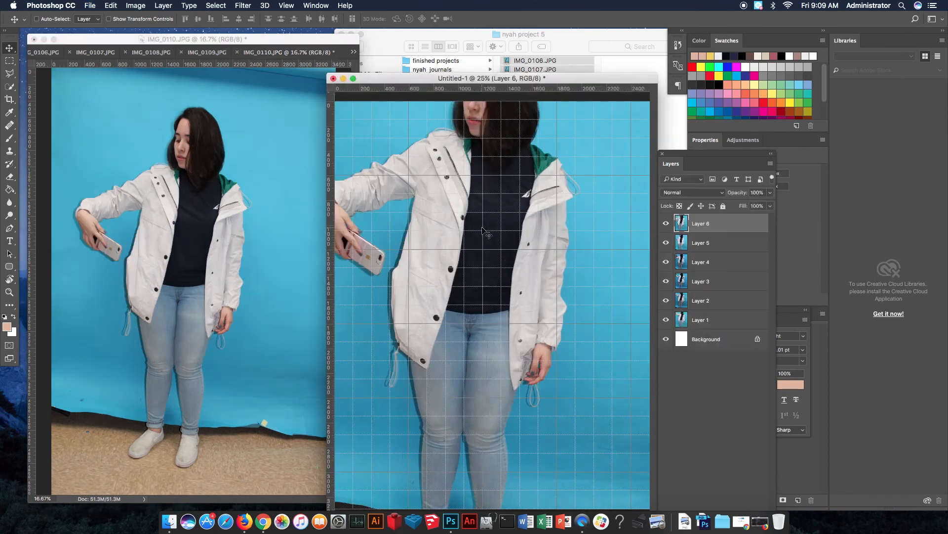
Step: Copy the IMG_0109.JPG and IMG_0108.JPG photos into Untitled-1 as new layers, closing IMG_0110.JPG and IMG_0109.JPG
click(189, 182)
key(super+w)
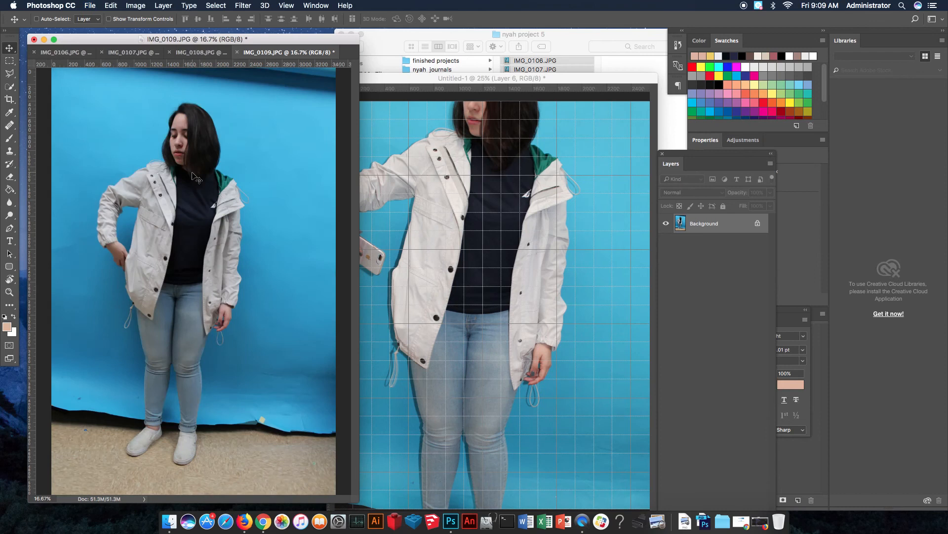
drag(190, 178, 473, 215)
click(168, 183)
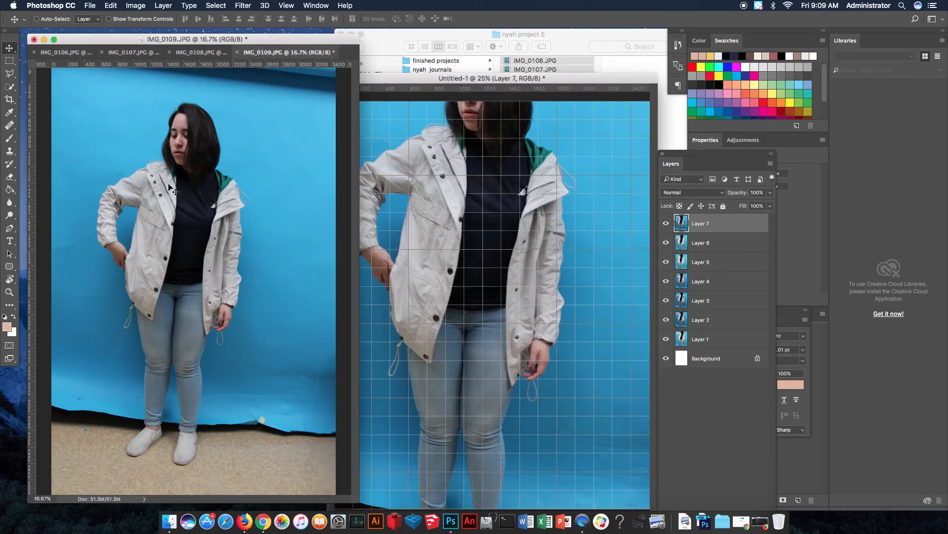
key(super+w)
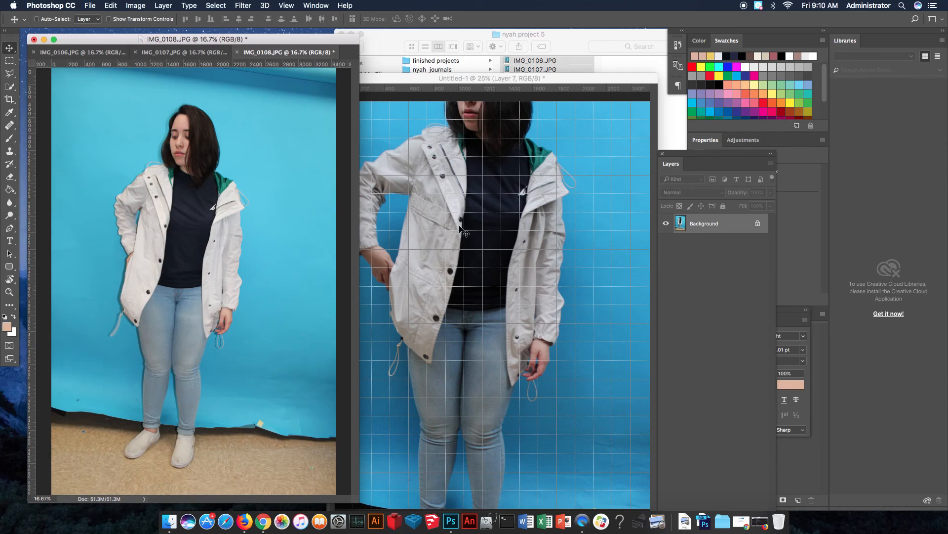
drag(460, 228, 460, 229)
Step: Copy the IMG_0107.JPG and IMG_0106.JPG photos into Untitled-1 as new layers, closing IMG_0108.JPG and IMG_0107.JPG
click(225, 204)
key(super+w)
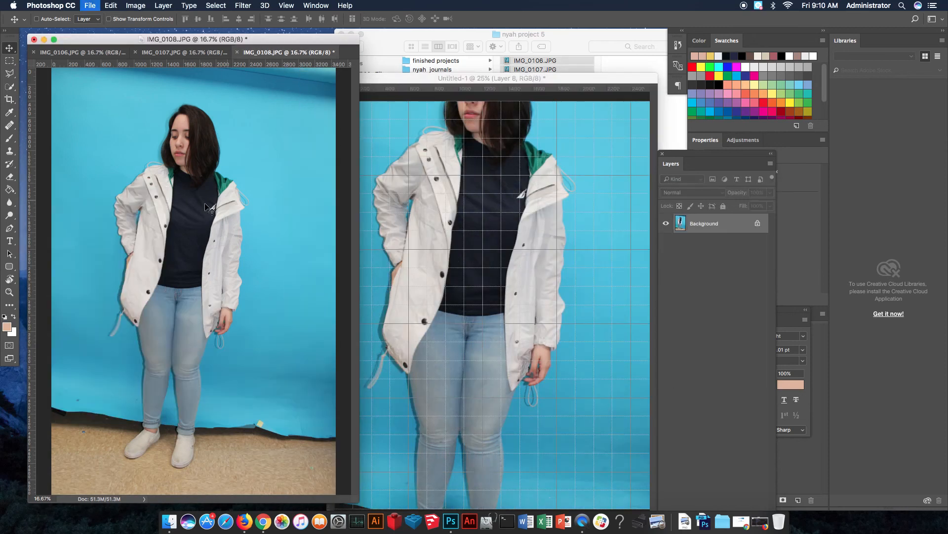
drag(212, 202, 449, 247)
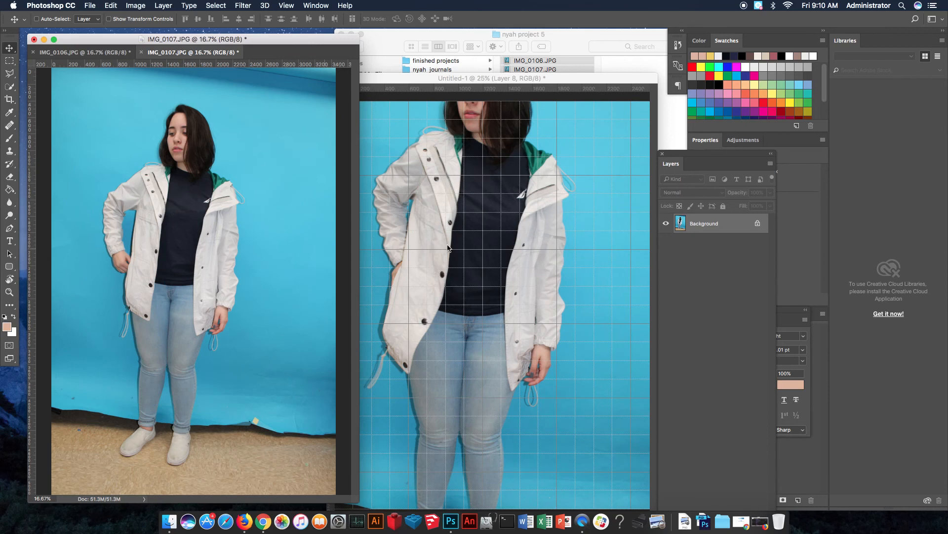
click(225, 218)
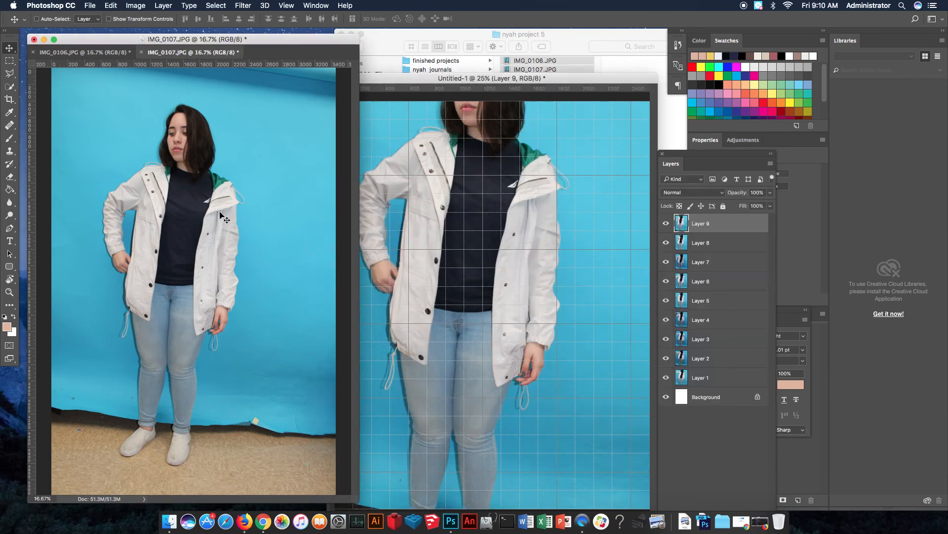
key(super+w)
drag(202, 212, 473, 249)
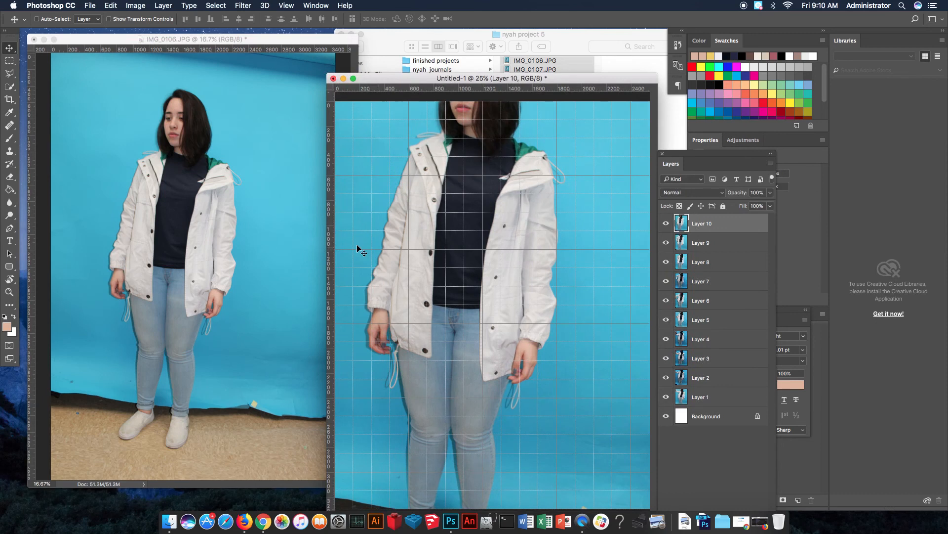
Step: Close IMG_0106.JPG and arrange the Untitled-1 document with the Layers panel beside it
click(217, 226)
key(super+w)
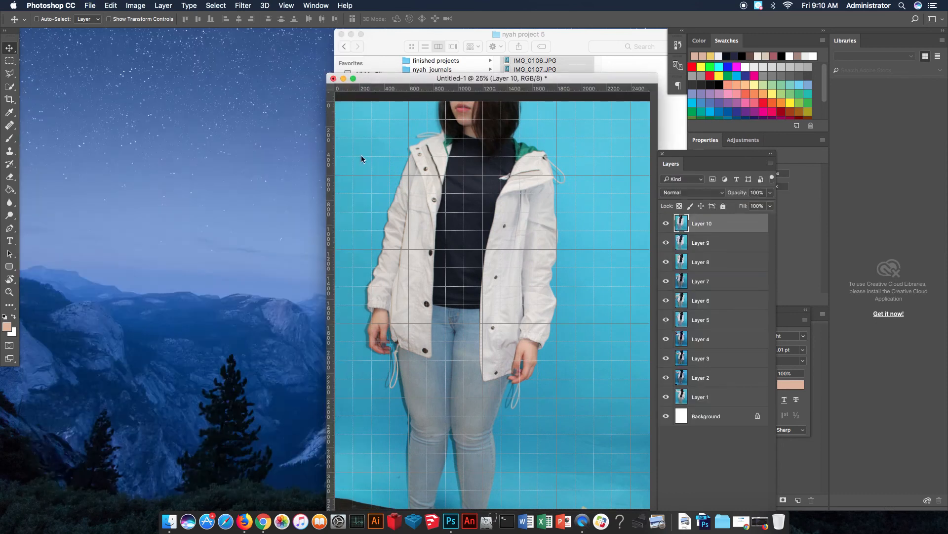
drag(385, 78, 189, 52)
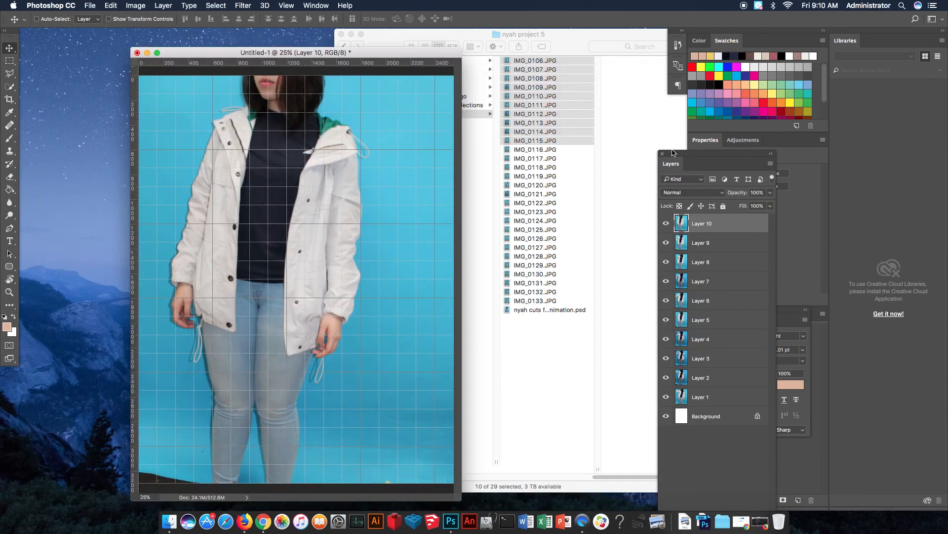
drag(684, 154, 545, 94)
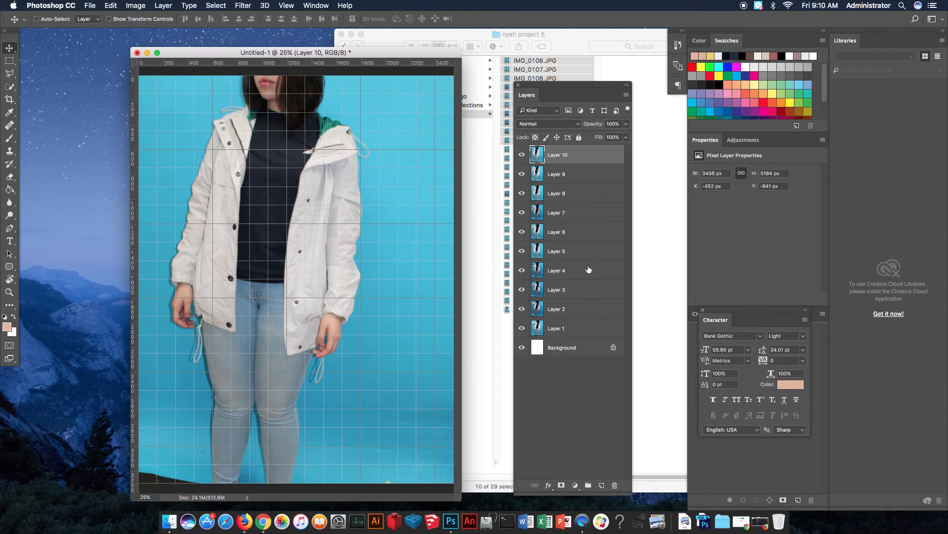
Step: Free Transform Layers 1 through 10 together to about 11.5% so they fit the grid cell at the page's upper-left corner
shift+click(588, 328)
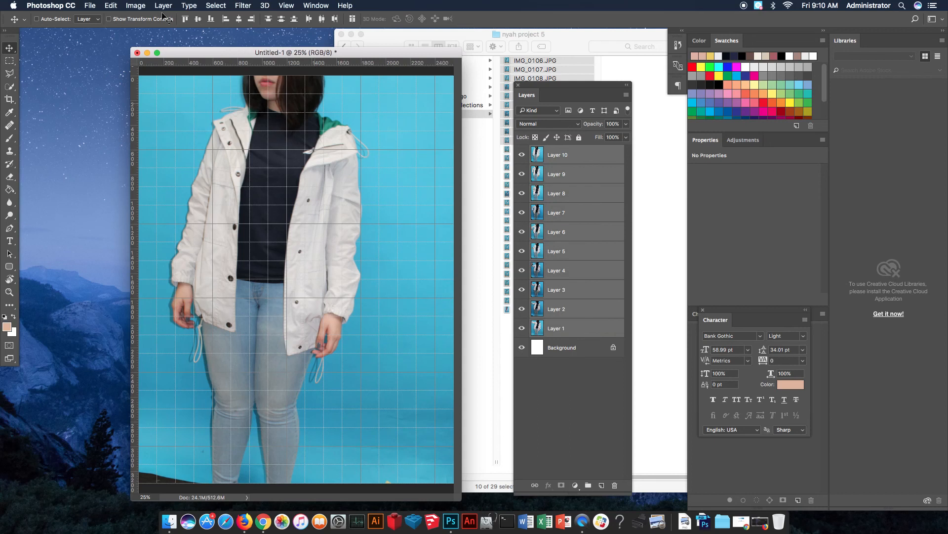
click(110, 5)
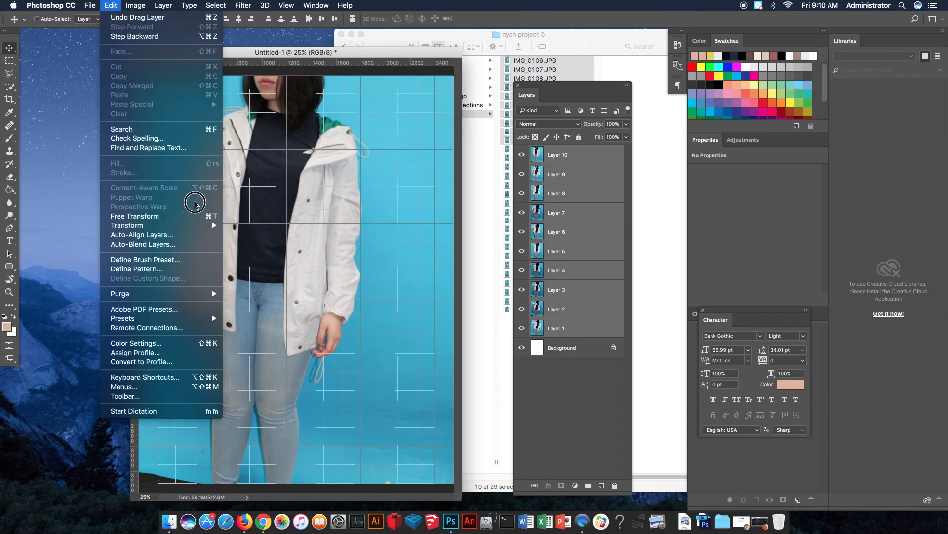
click(211, 216)
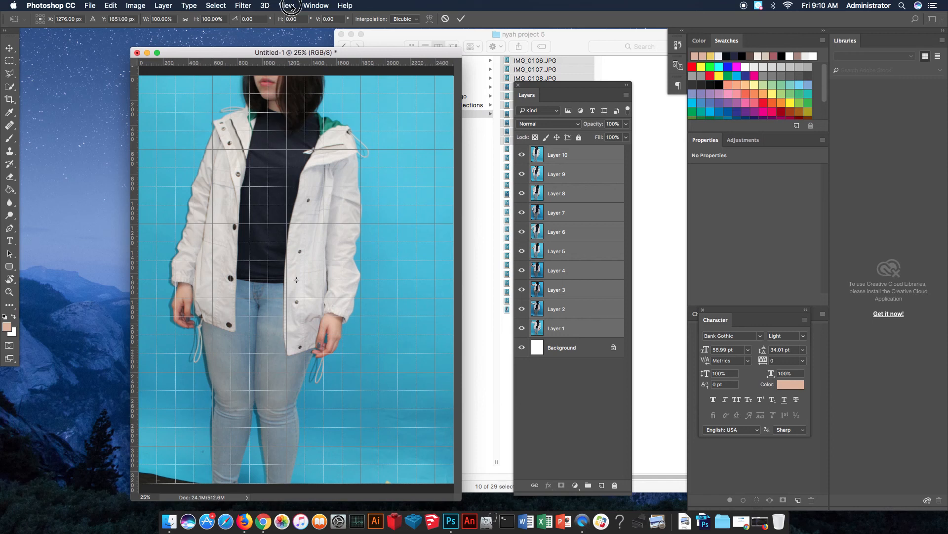
click(291, 6)
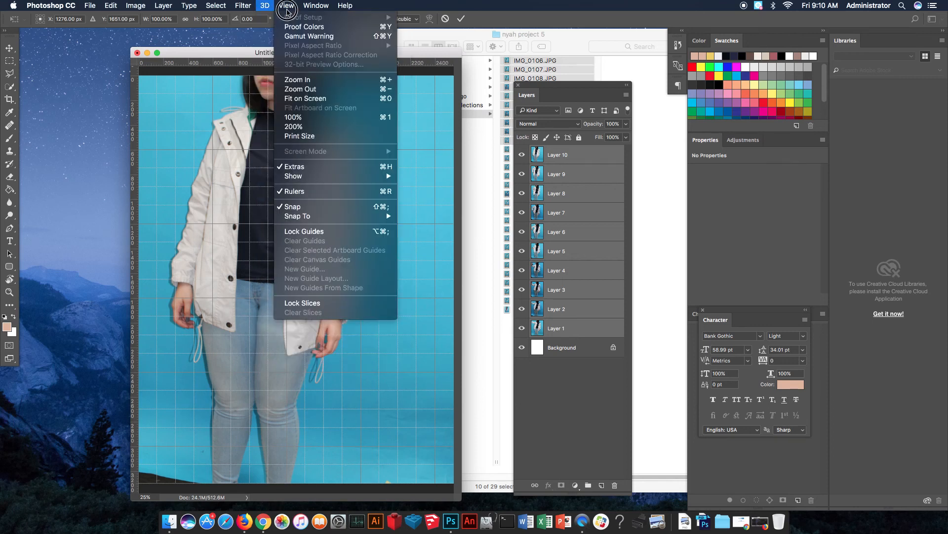
click(316, 99)
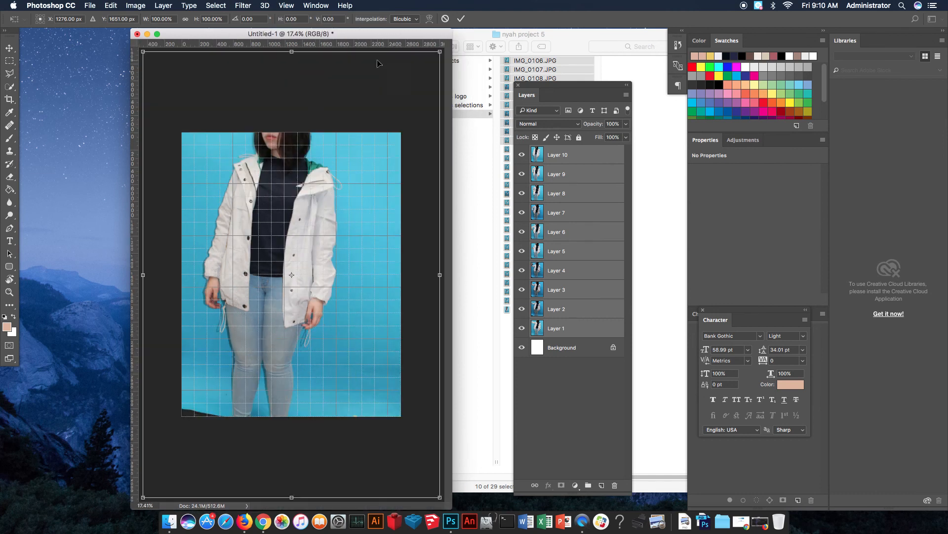
drag(439, 53, 208, 145)
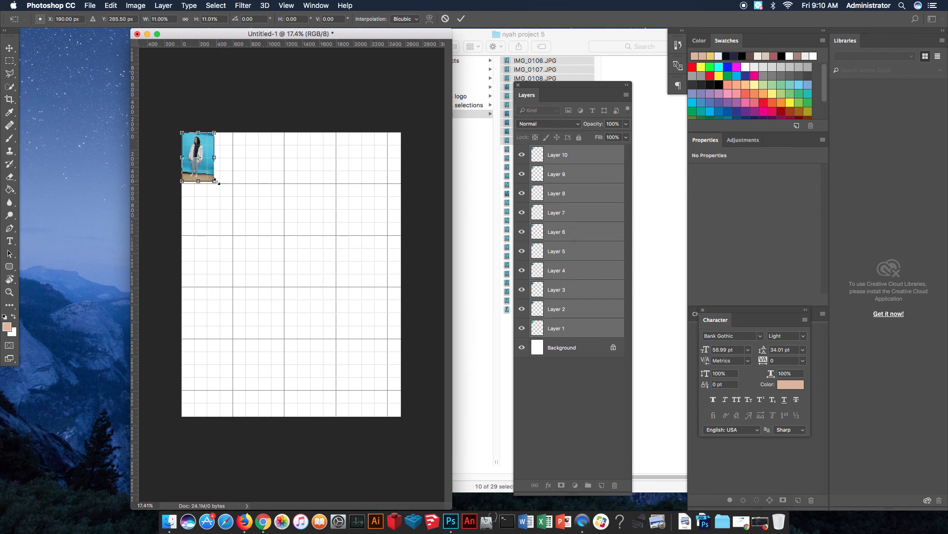
drag(215, 182, 217, 187)
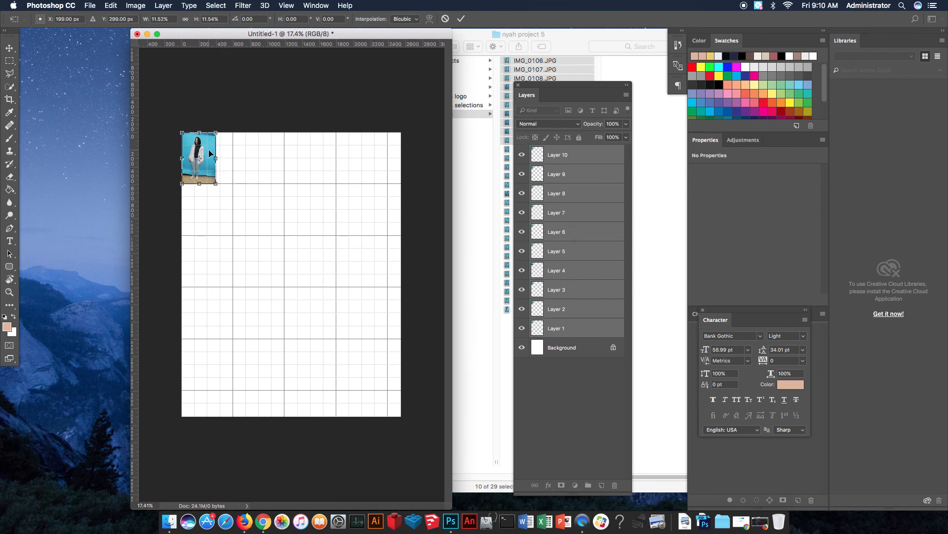
drag(212, 147, 209, 142)
click(461, 19)
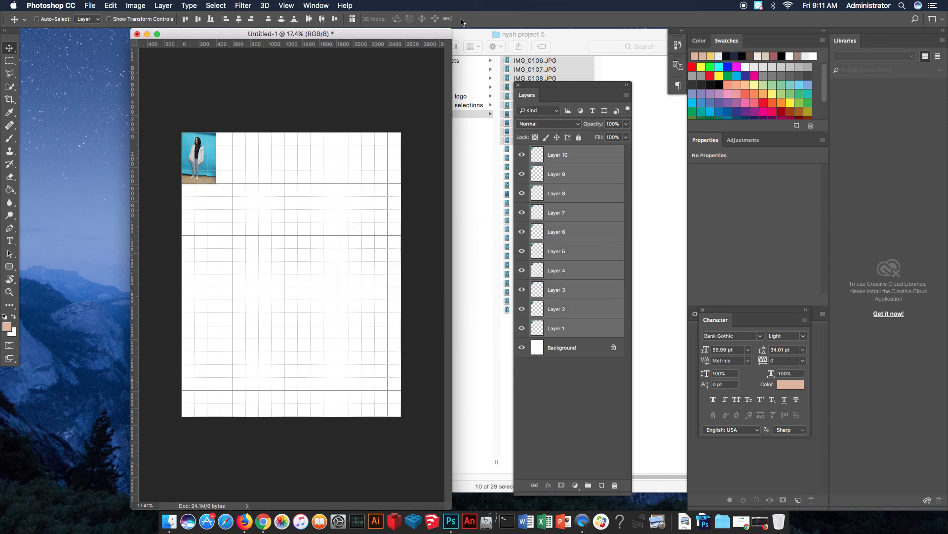
Step: Move Layers 1, 2, 3 and 4 into the fifth grid row, filling it from the fourth column back to the first
click(561, 156)
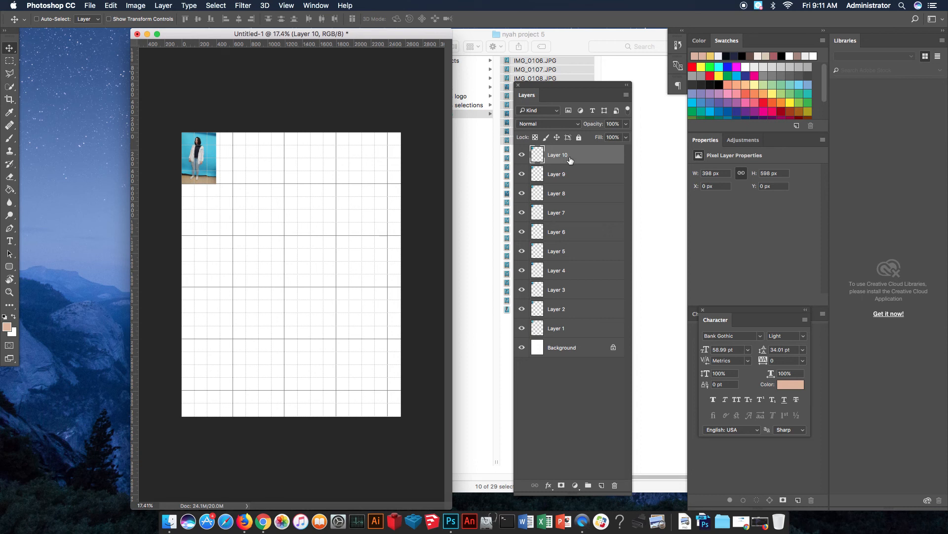
mouse_move(209, 157)
mouse_down()
mouse_move(281, 210)
mouse_move(237, 157)
mouse_move(213, 156)
mouse_up()
click(583, 327)
drag(218, 175, 362, 377)
click(565, 308)
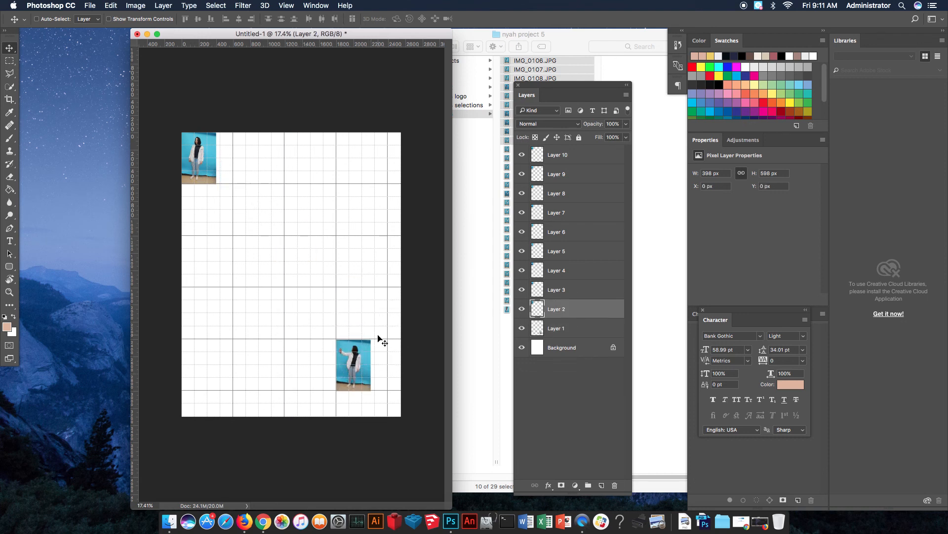
drag(206, 172, 304, 374)
click(556, 290)
drag(198, 168, 250, 371)
click(555, 271)
drag(207, 173, 206, 394)
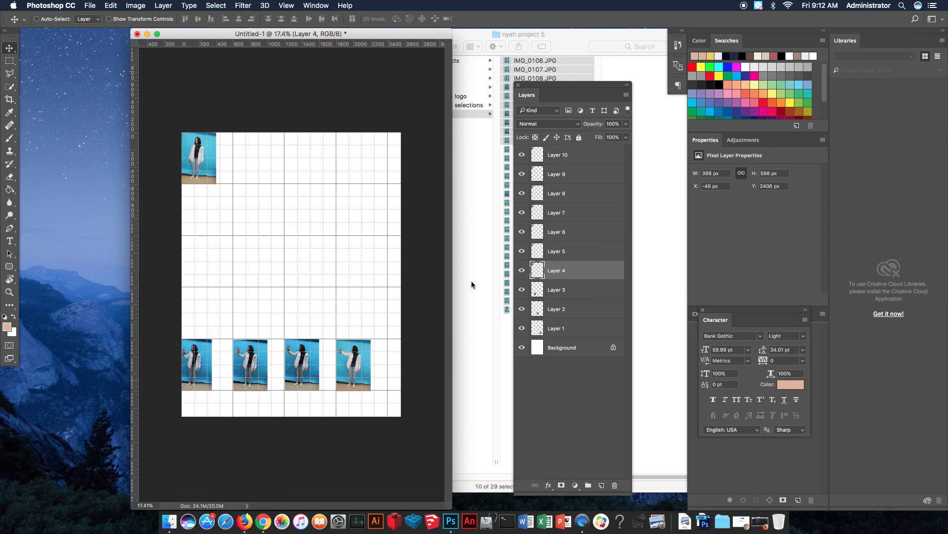
Step: Move Layers 5, 6, 7 and 8 into the fourth grid row, filling it from the fourth column back to the first
click(576, 257)
drag(267, 191, 351, 320)
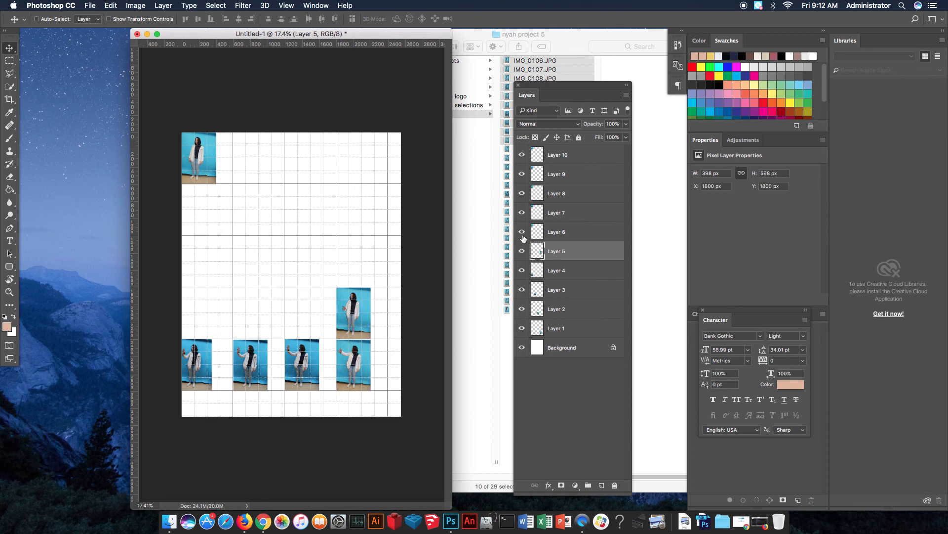
click(563, 233)
drag(214, 156, 316, 313)
click(549, 220)
drag(200, 160, 253, 314)
click(557, 193)
drag(210, 168, 199, 316)
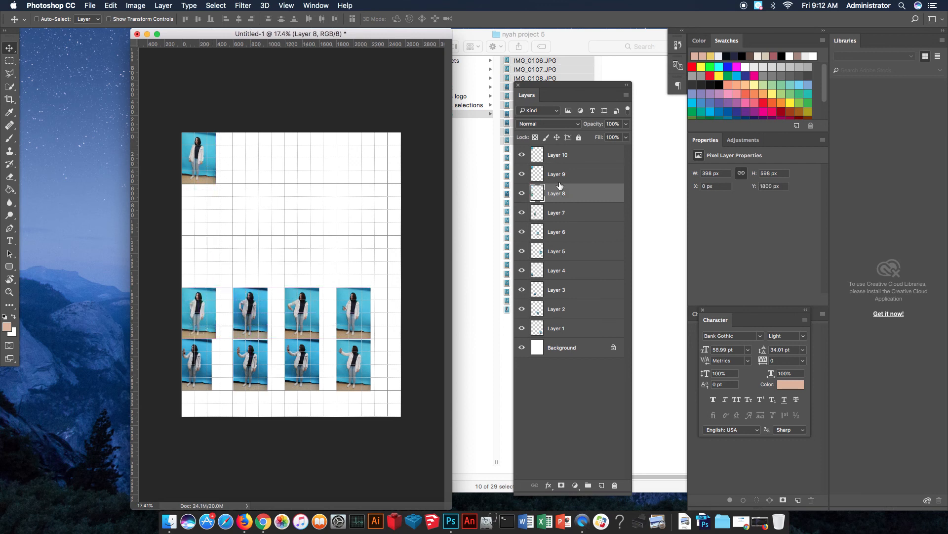
Step: Move Layer 9 into the fourth column and Layer 10 into the third column of the third grid row
click(557, 174)
drag(204, 159, 354, 262)
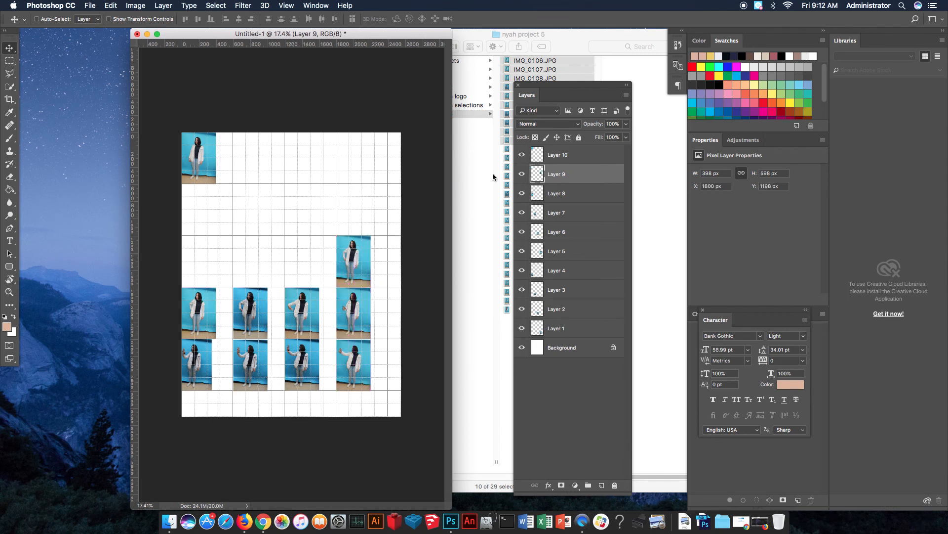
click(557, 155)
drag(214, 161, 306, 250)
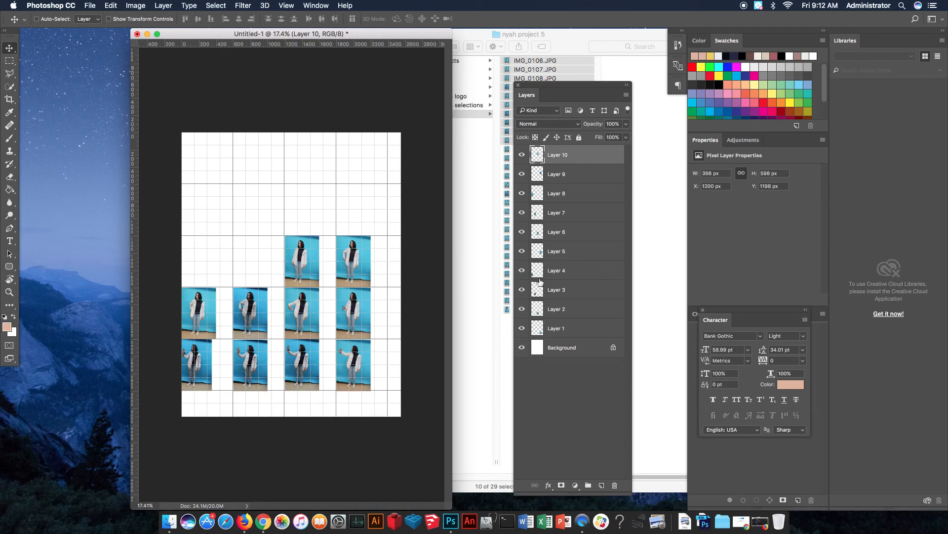
Step: Move all ten photo layers up together by two grid rows so the block starts at the page's top edge
shift+click(569, 334)
drag(351, 255, 349, 154)
super+click(333, 155)
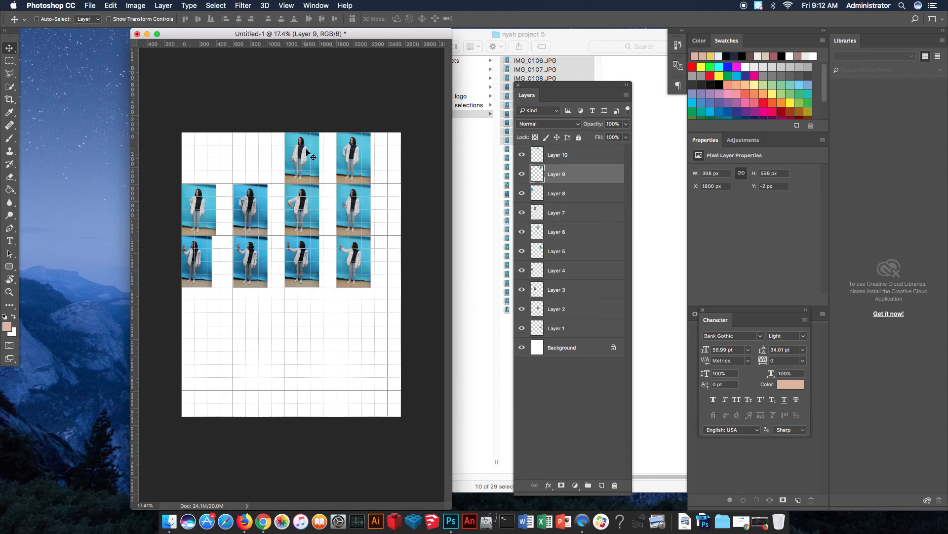
Step: Reorder the first grid row so Layers 10, 9, 8 and 7 fill its four columns from left to right
right_click(308, 151)
click(316, 151)
drag(226, 153, 198, 153)
right_click(350, 154)
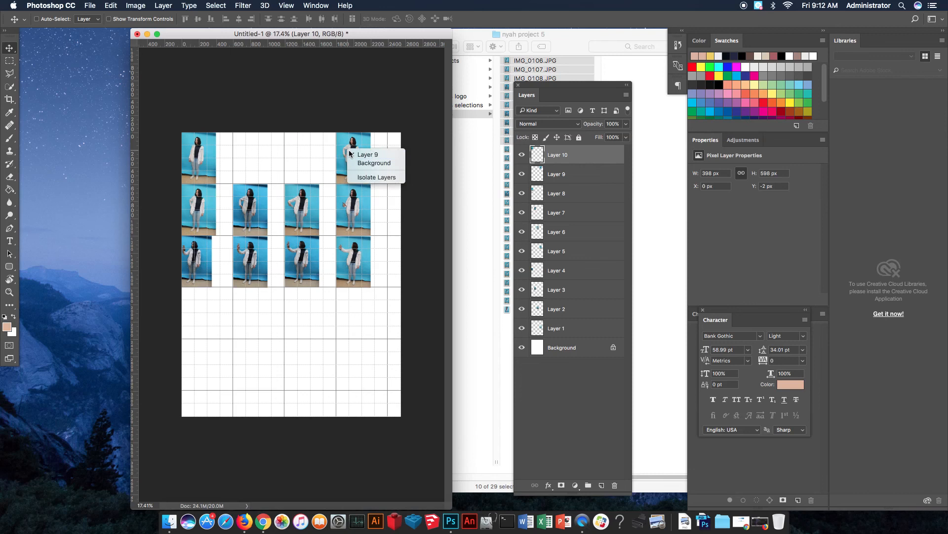
click(352, 154)
drag(352, 154, 243, 151)
drag(200, 206, 304, 157)
drag(256, 205, 364, 159)
Step: Place Layers 6, 5, 4 and 3 across the second grid row and Layers 2 and 1 in the third row's first two columns
drag(287, 198, 183, 198)
drag(355, 208, 214, 201)
drag(204, 253, 313, 208)
drag(265, 257, 221, 256)
drag(345, 251, 242, 252)
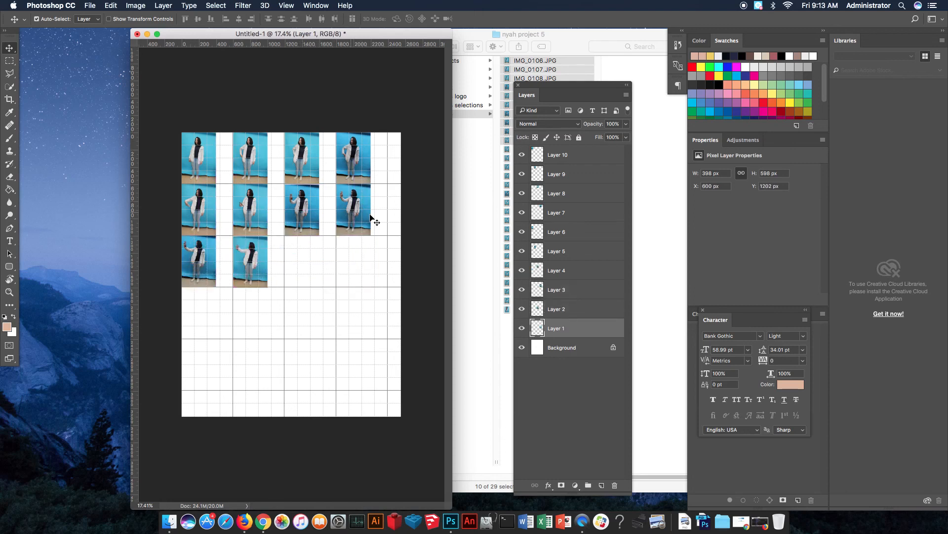
Step: Select the figure's head, jacket and upper legs in the first photo on Layer 10 with the Quick Selection tool
right_click(218, 156)
click(222, 156)
drag(190, 142, 299, 214)
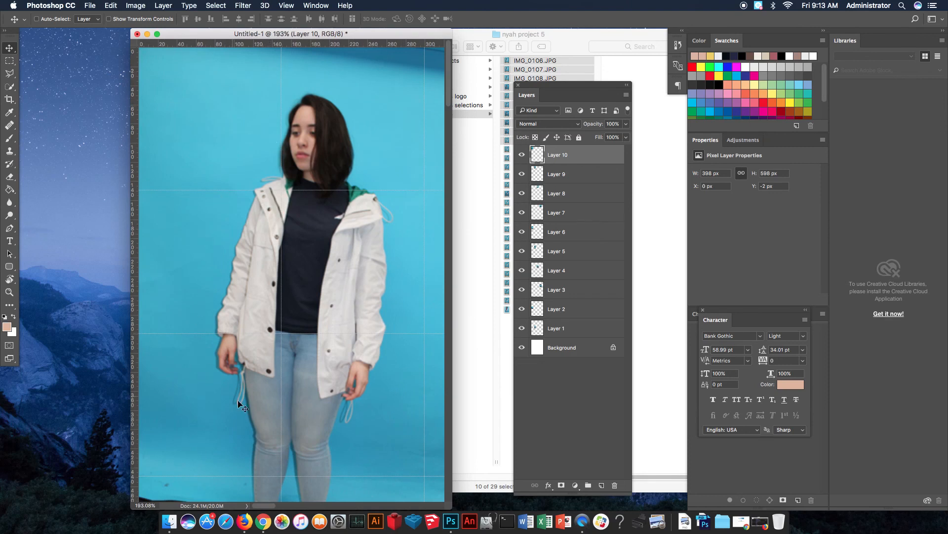
click(9, 87)
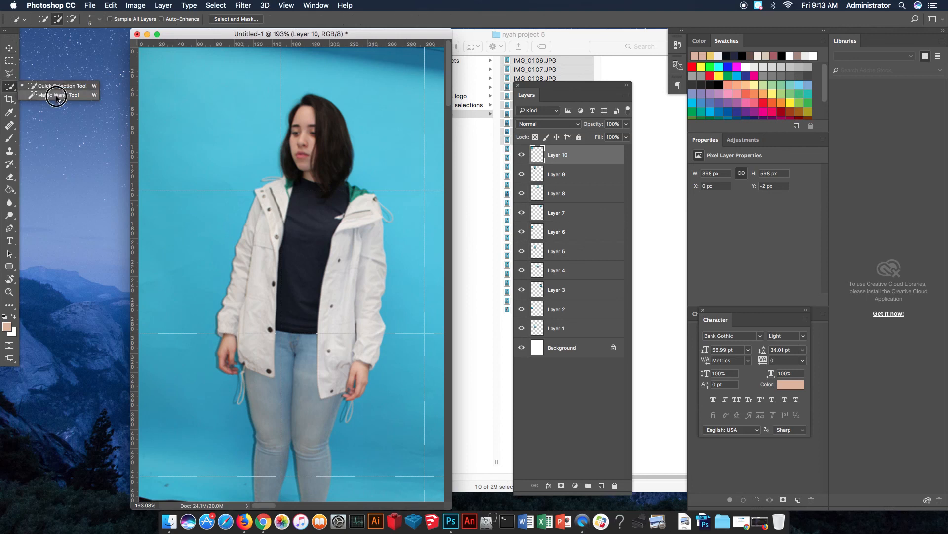
click(10, 73)
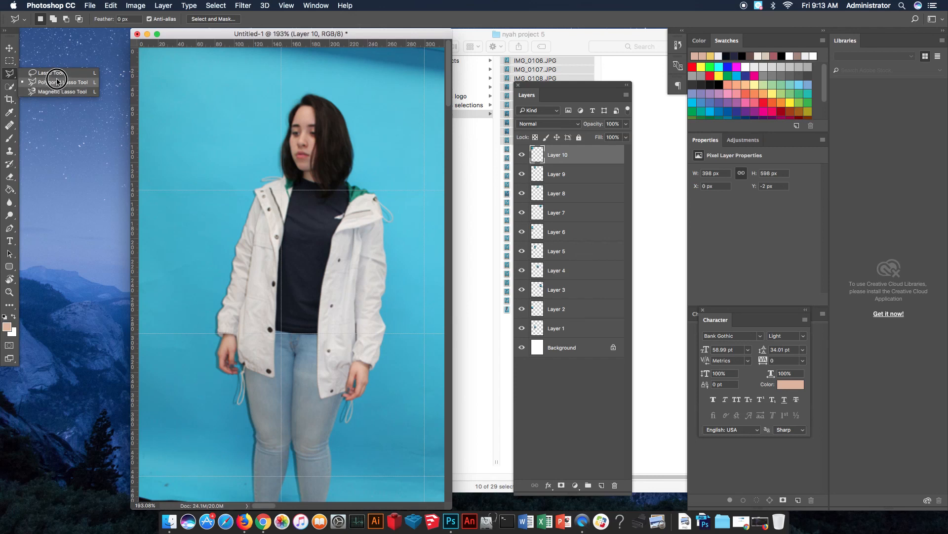
click(16, 89)
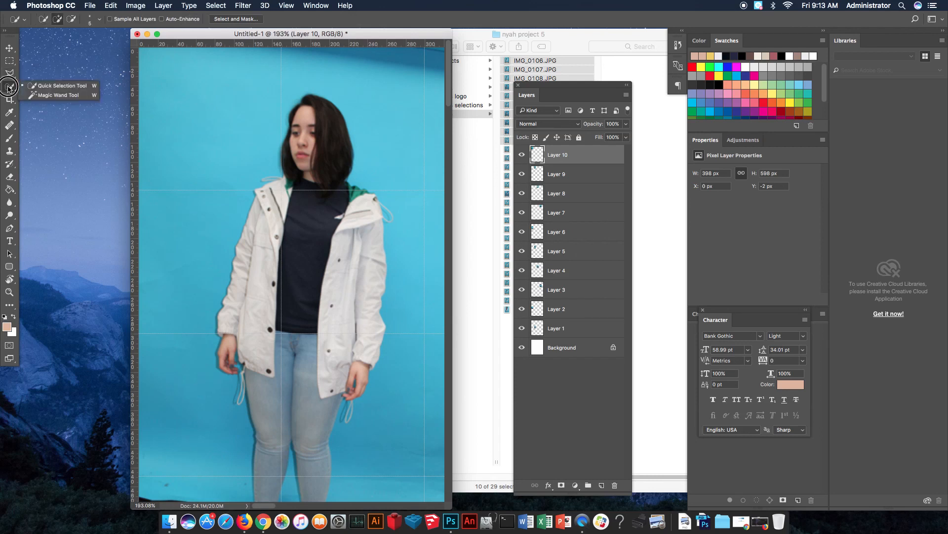
click(47, 88)
mouse_move(303, 116)
mouse_down()
mouse_move(307, 107)
mouse_move(321, 173)
mouse_move(314, 206)
mouse_move(245, 334)
mouse_move(289, 411)
mouse_move(341, 338)
mouse_move(352, 307)
mouse_move(344, 281)
mouse_up()
mouse_move(353, 235)
mouse_down()
mouse_move(352, 185)
mouse_move(359, 192)
mouse_move(293, 191)
mouse_up()
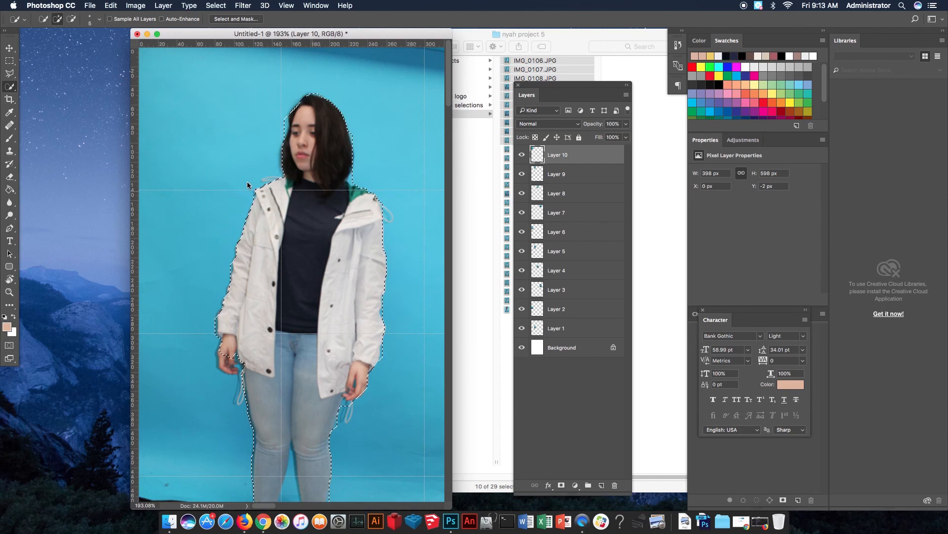
Step: Extend the selection over the lower legs and feet, and subtract the background gap between the legs
mouse_move(280, 365)
mouse_down()
mouse_move(275, 276)
mouse_move(224, 274)
mouse_move(238, 305)
mouse_up()
drag(259, 435, 234, 462)
mouse_move(302, 446)
mouse_down()
mouse_move(298, 465)
mouse_move(307, 466)
mouse_move(290, 475)
mouse_move(292, 466)
mouse_up()
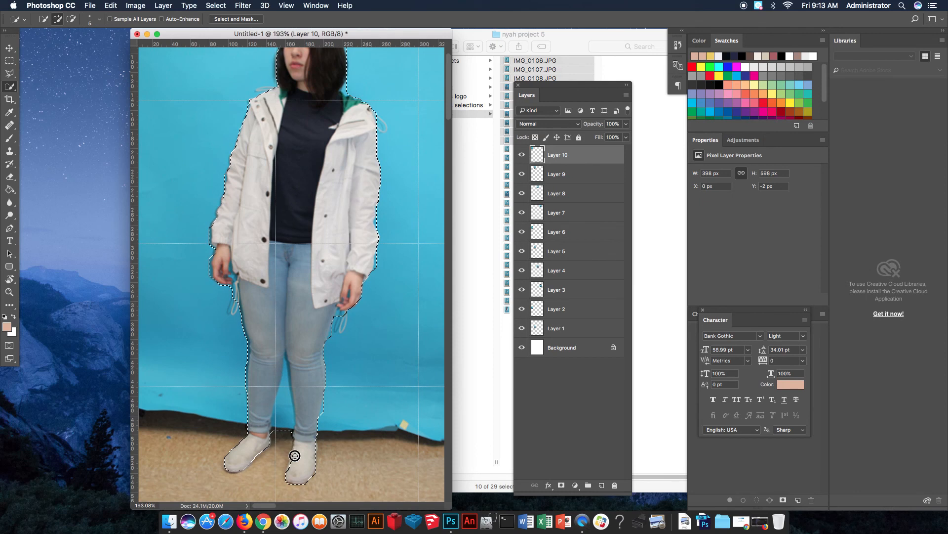
key(alt)
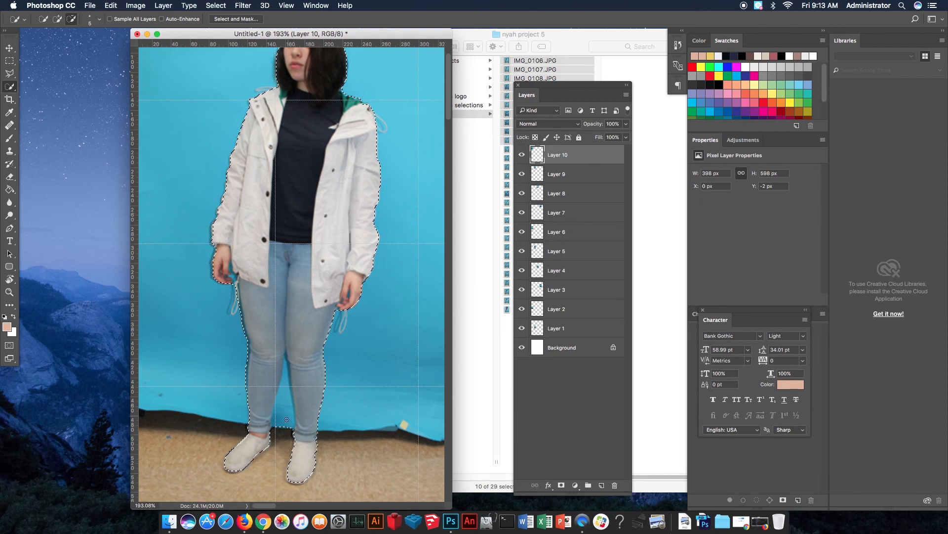
drag(284, 385, 279, 419)
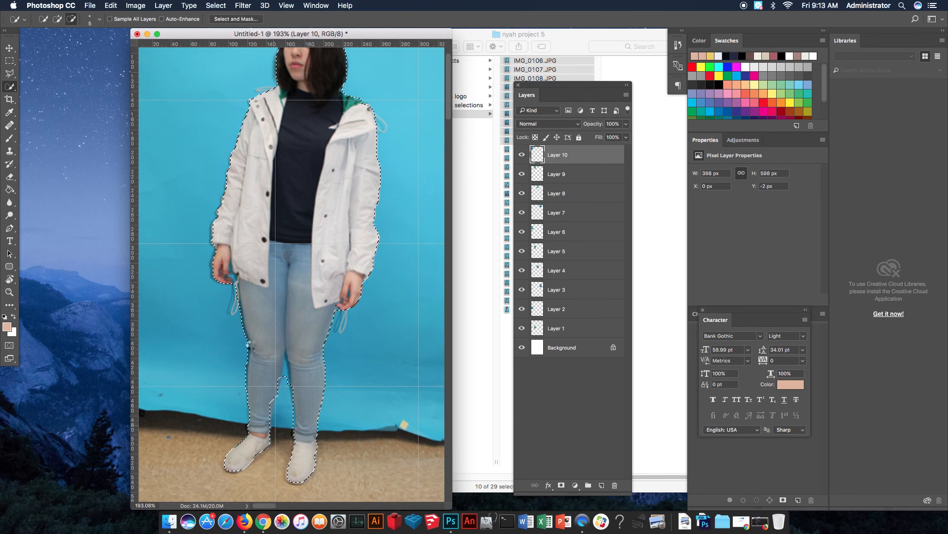
Step: Subtract the blue background strip along the outer edge of the leg below the hanging drawstring with the Polygonal Lasso
drag(240, 345, 276, 380)
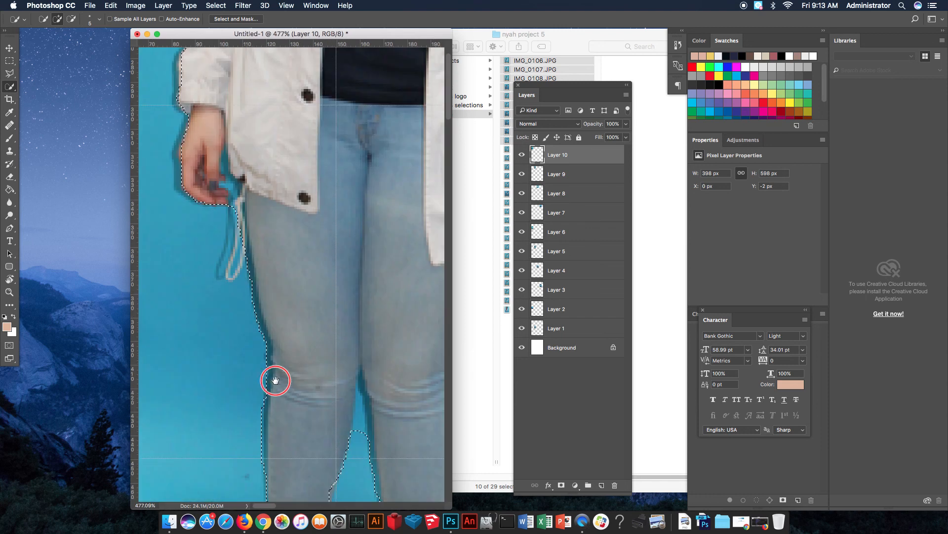
click(10, 75)
click(60, 82)
click(53, 19)
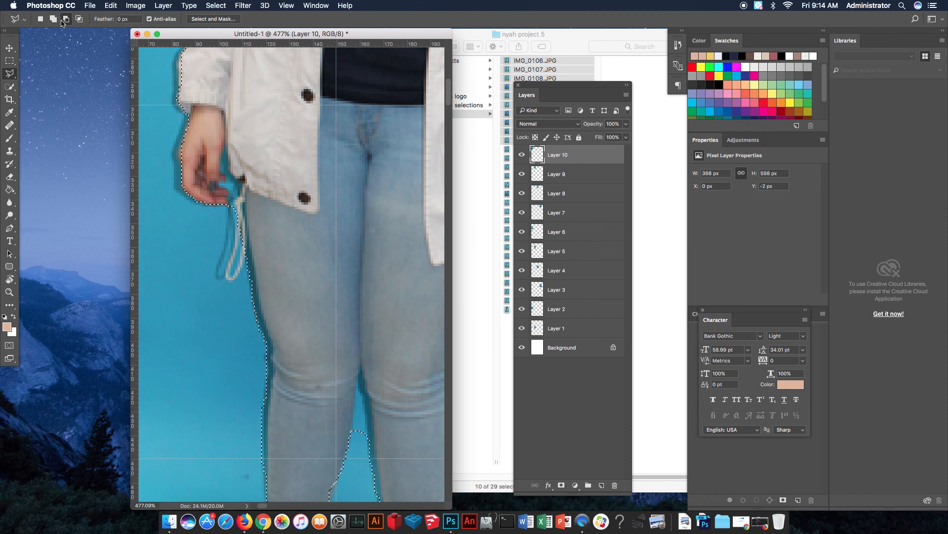
click(66, 19)
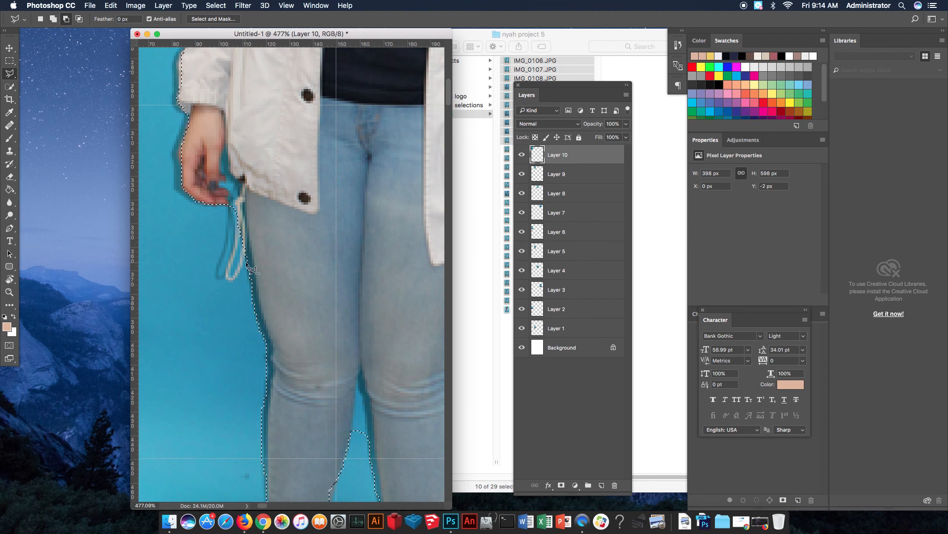
click(250, 245)
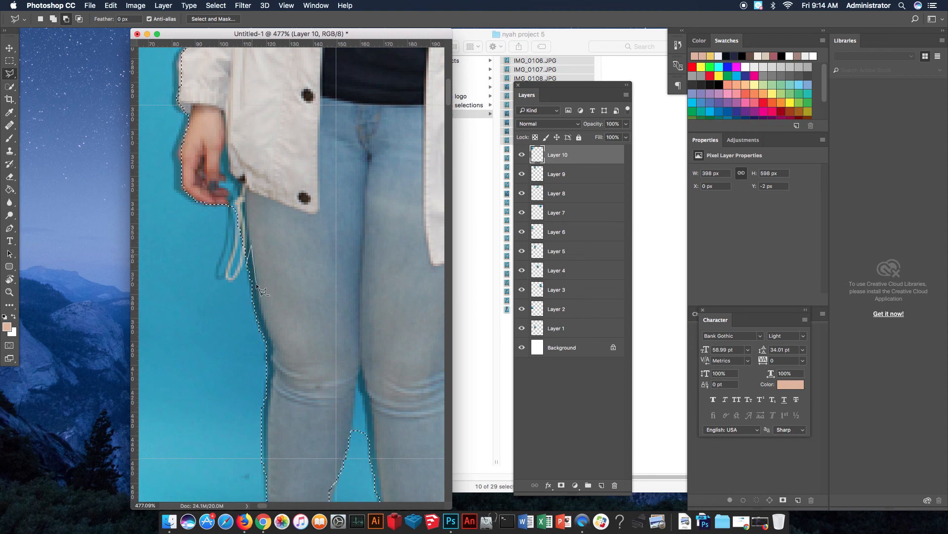
click(257, 293)
click(262, 317)
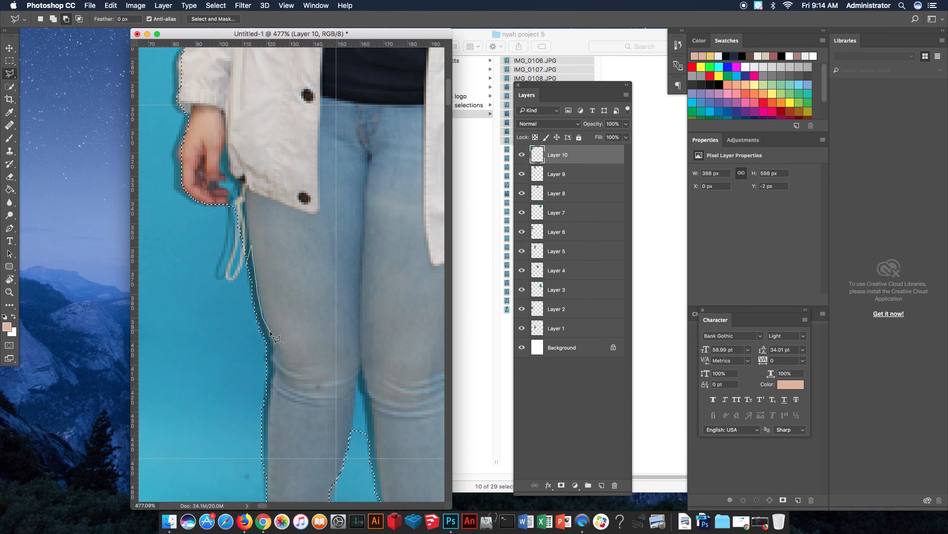
click(272, 341)
click(273, 357)
click(272, 358)
click(275, 367)
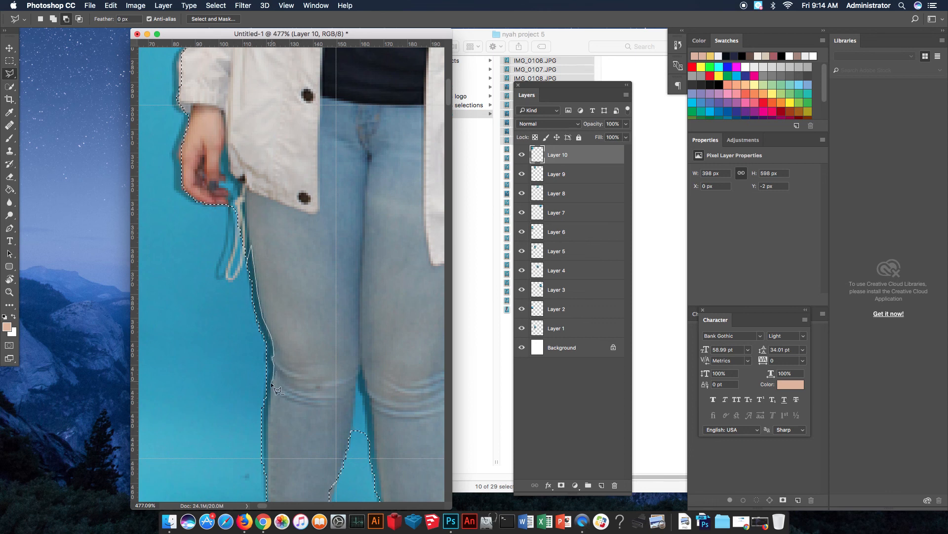
click(266, 485)
click(243, 478)
double_click(218, 324)
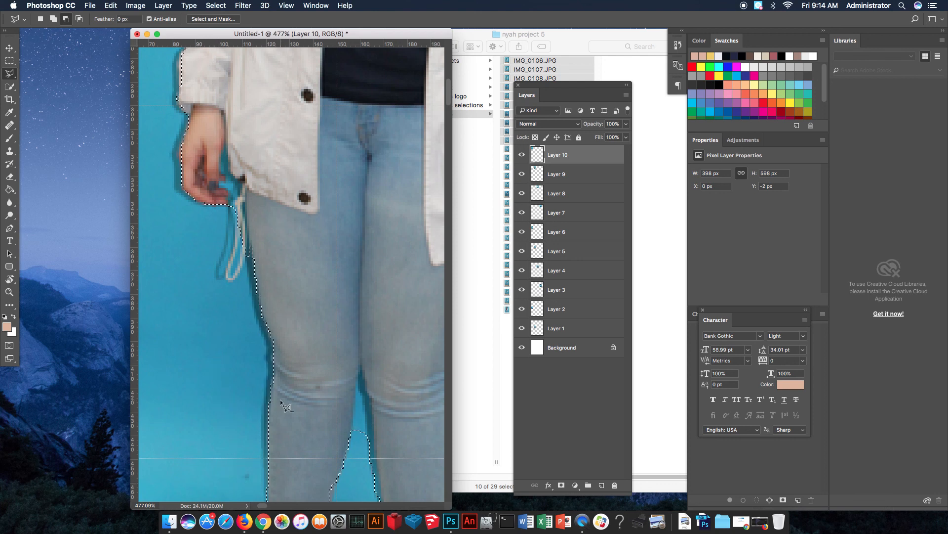
Step: Inspect the selection around the head and put the selected figure onto its own new layer above Layer 10
click(308, 356)
scroll(307, 356, up, 15)
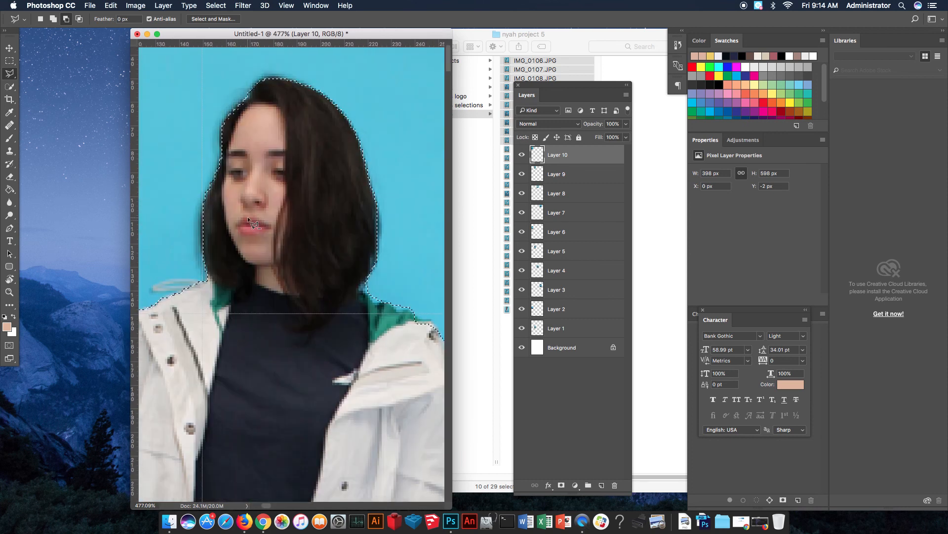
drag(199, 280, 269, 269)
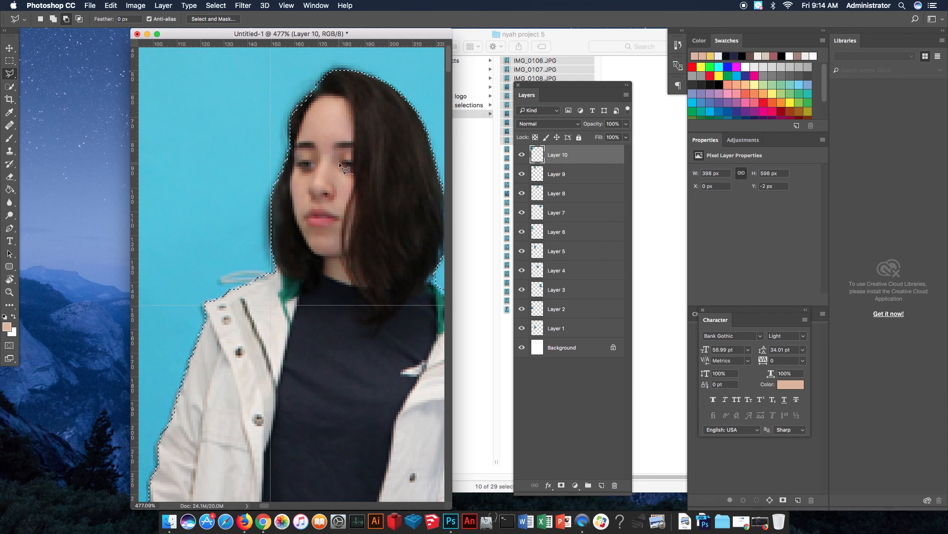
key(super+0)
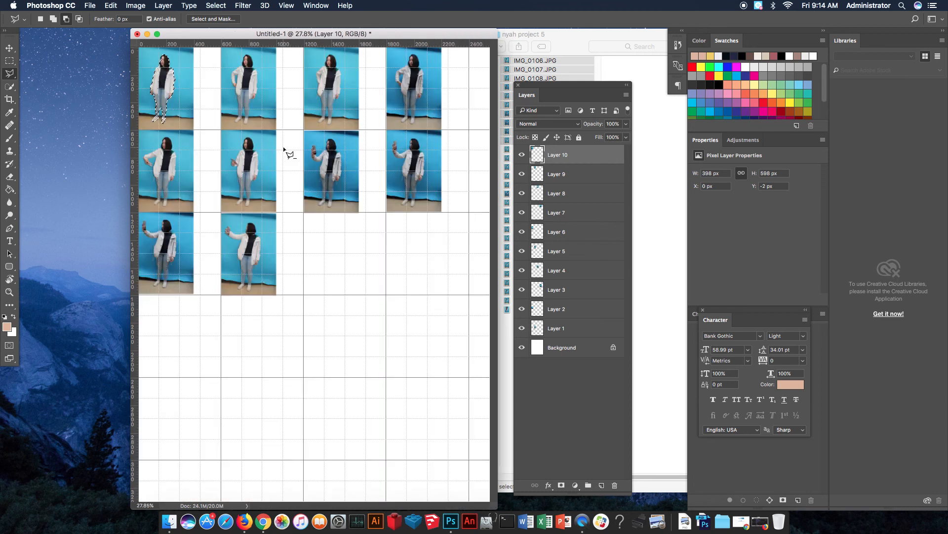
right_click(162, 81)
right_click(162, 81)
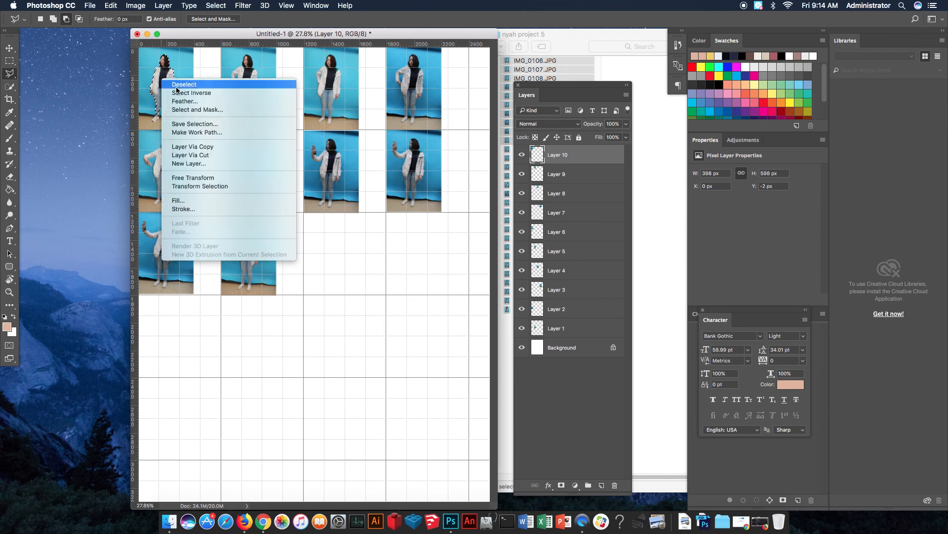
click(222, 156)
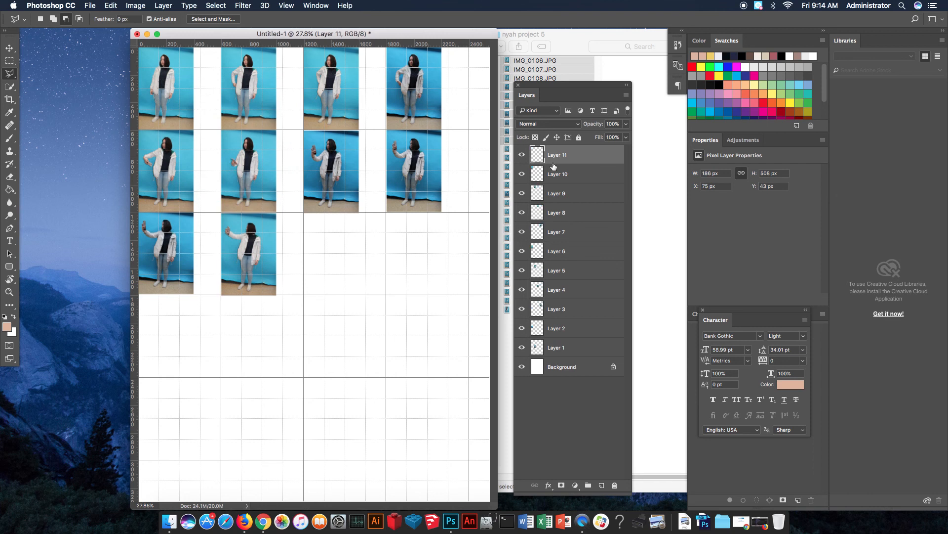
Step: Hide Layer 10 to check the cut-out figure, and delete Layer 10 with its blue background
click(580, 177)
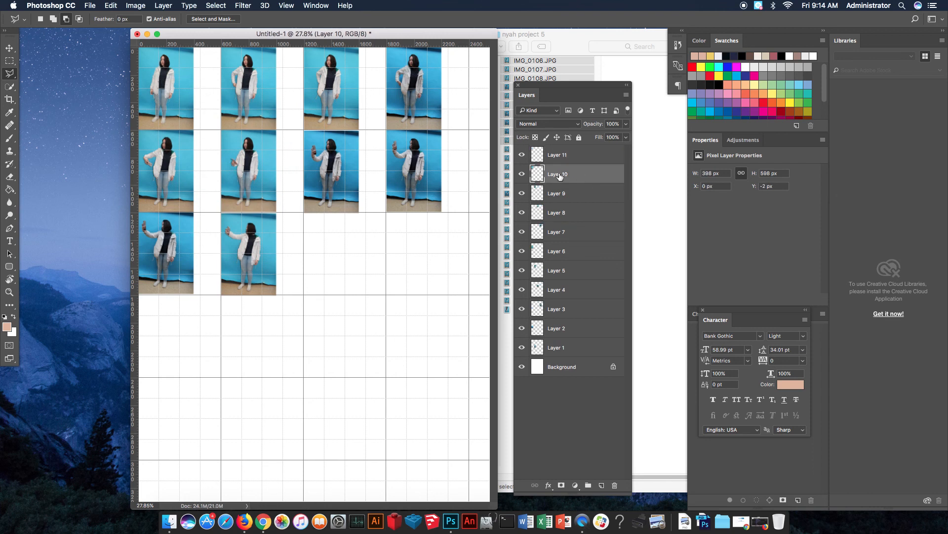
click(522, 177)
click(522, 176)
click(522, 176)
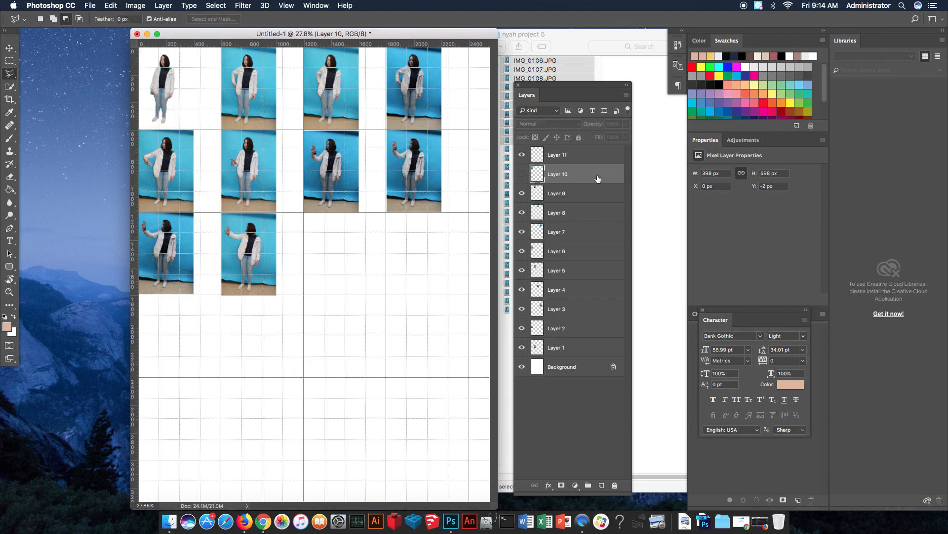
drag(583, 178, 616, 487)
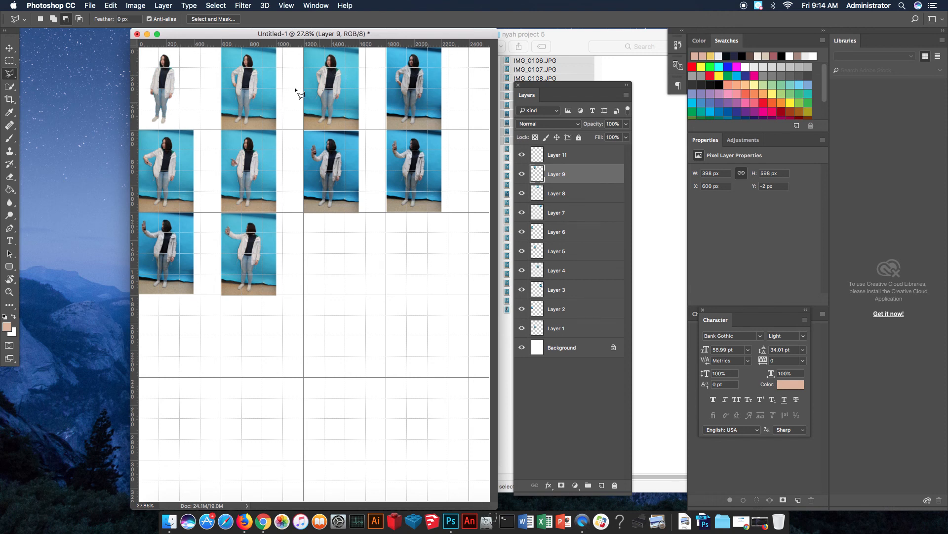
Step: Switch to Finder and open nyah sprite.psd from the desktop
drag(385, 35, 228, 88)
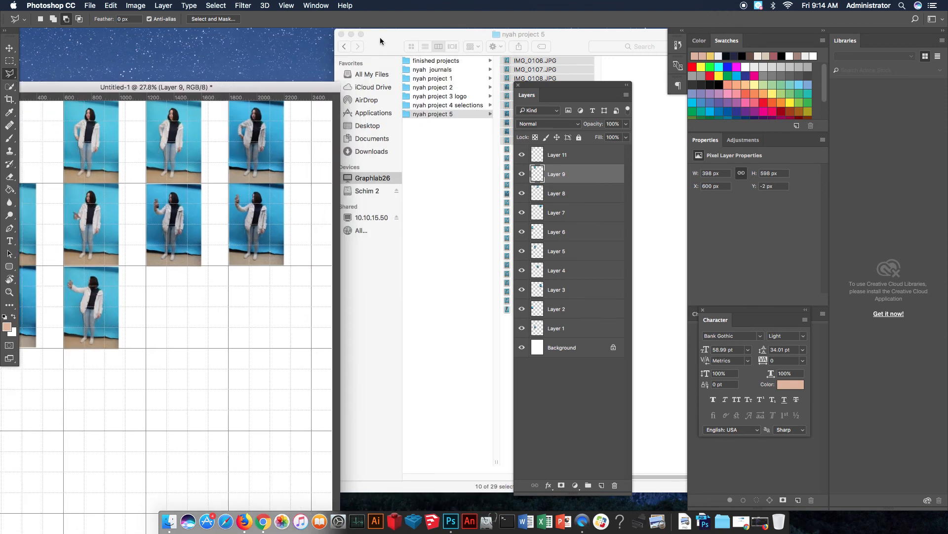
click(381, 37)
drag(568, 43, 447, 43)
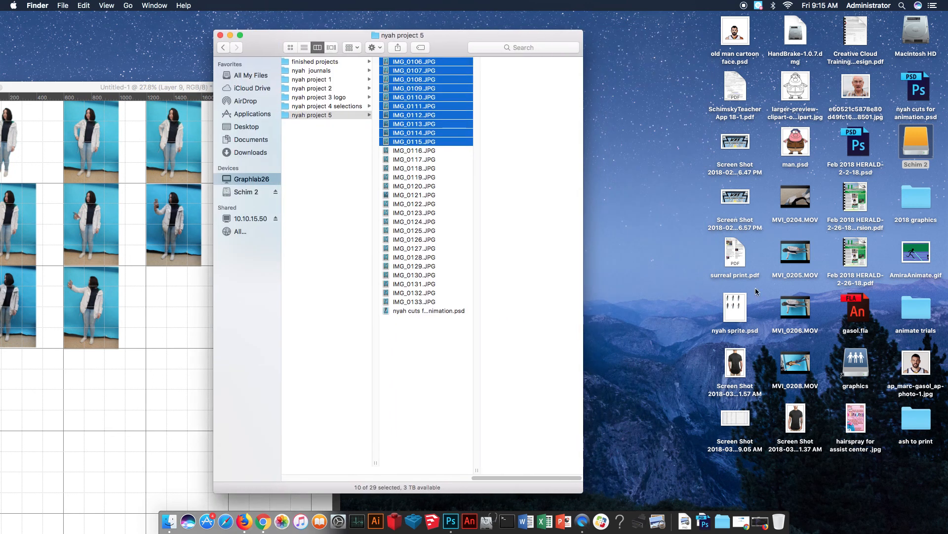
click(746, 309)
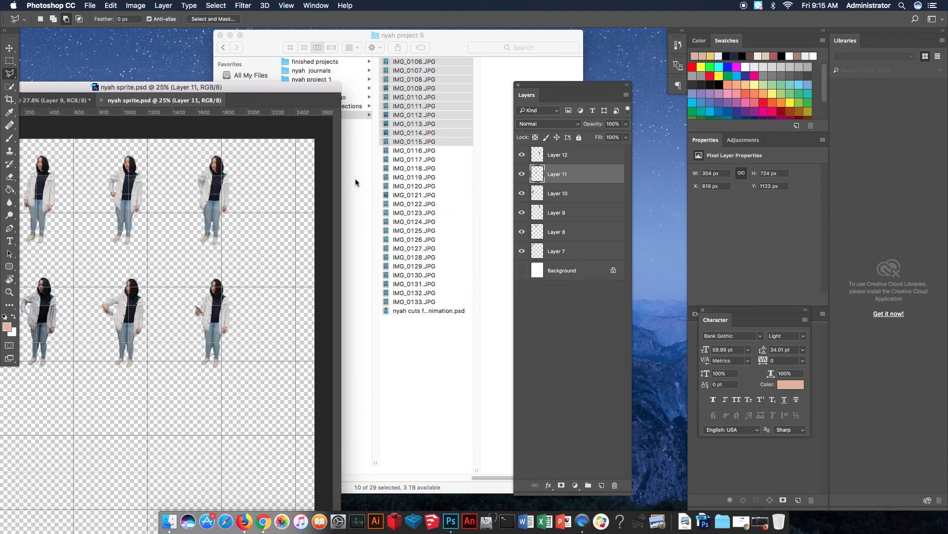
Step: Bring the nyah sprite.psd window fully into view and toggle the visibility of its Background layer
drag(216, 96, 333, 64)
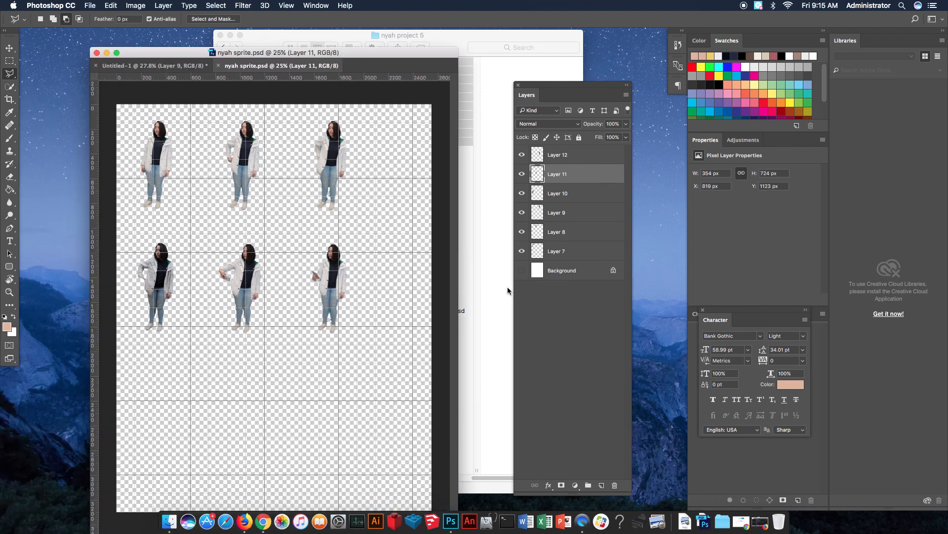
click(573, 272)
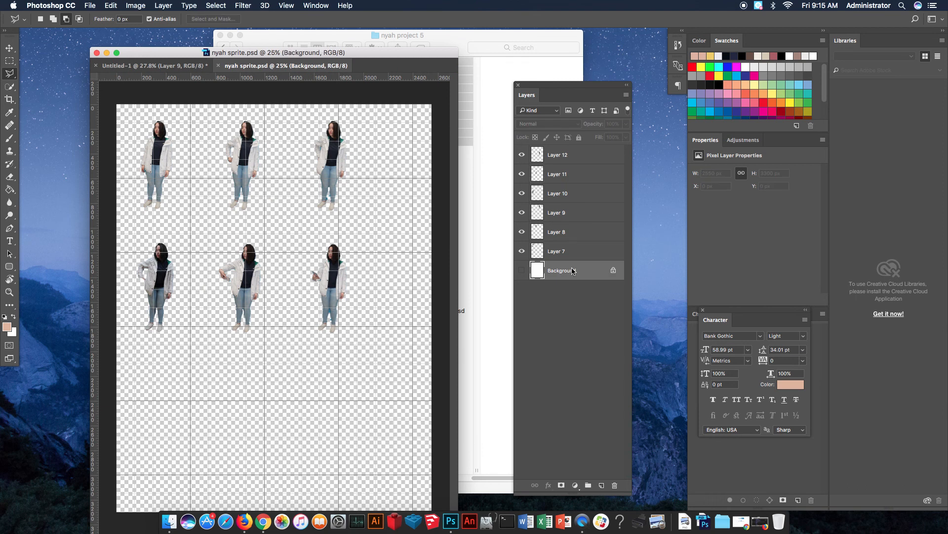
click(522, 270)
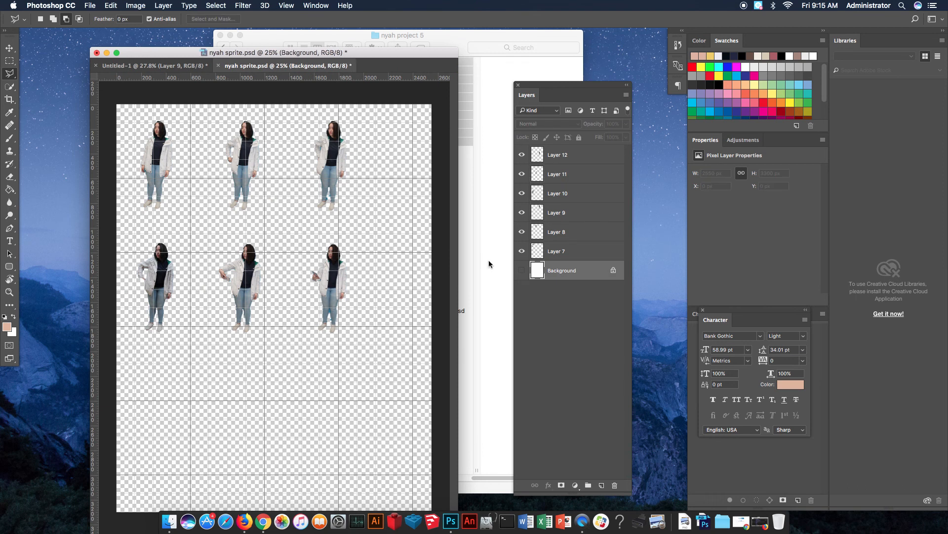